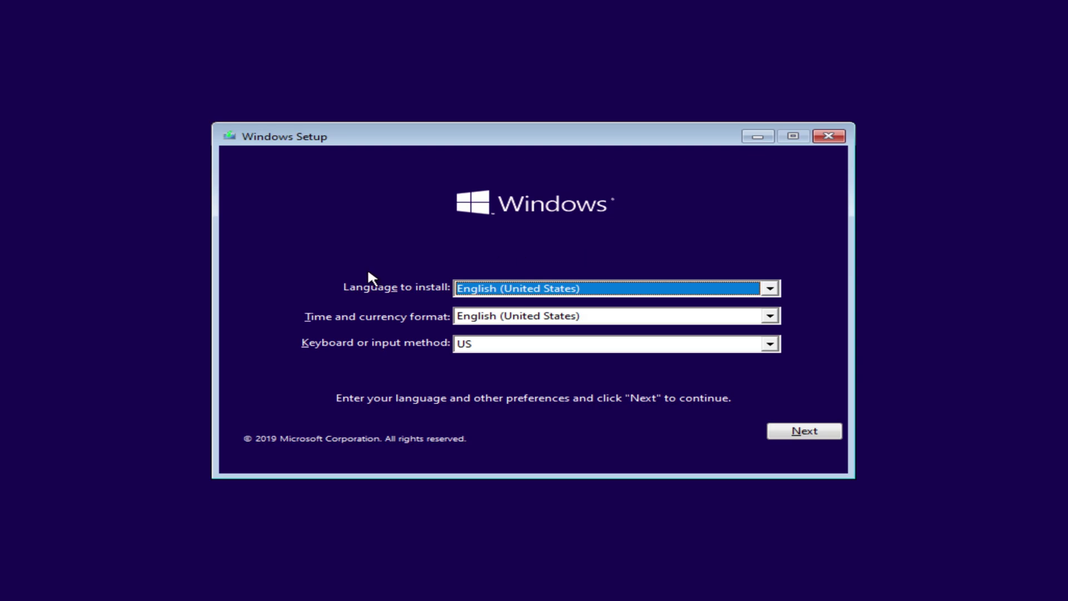
Step: Open a command prompt over Windows Setup and highlight the version number in its header
{"action": "key", "text": "shift+F10"}
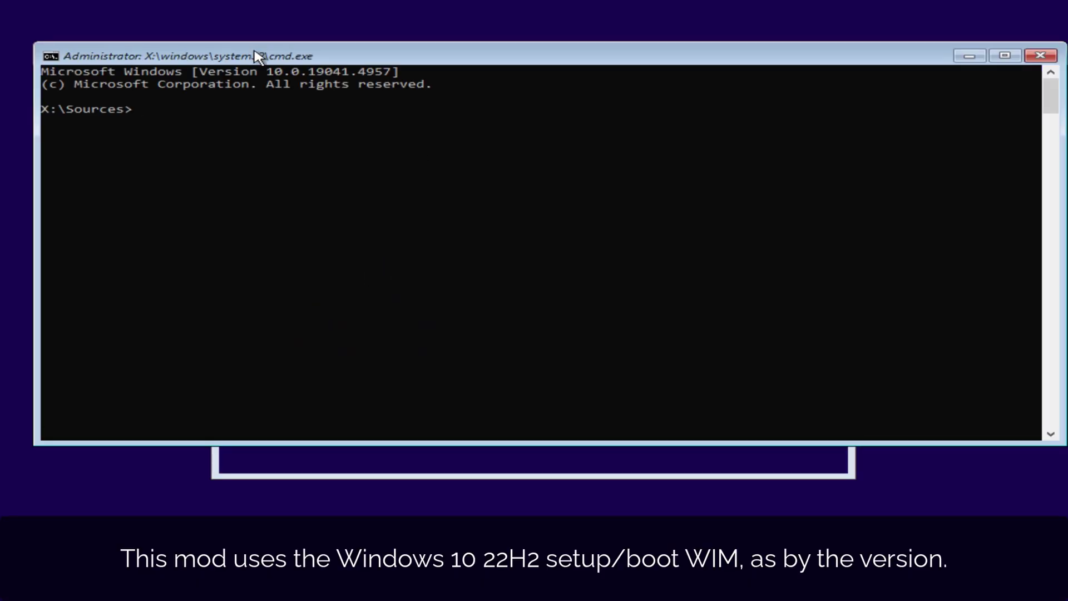
{"action": "left_click_drag", "start_coordinate": [271, 69], "coordinate": [387, 77]}
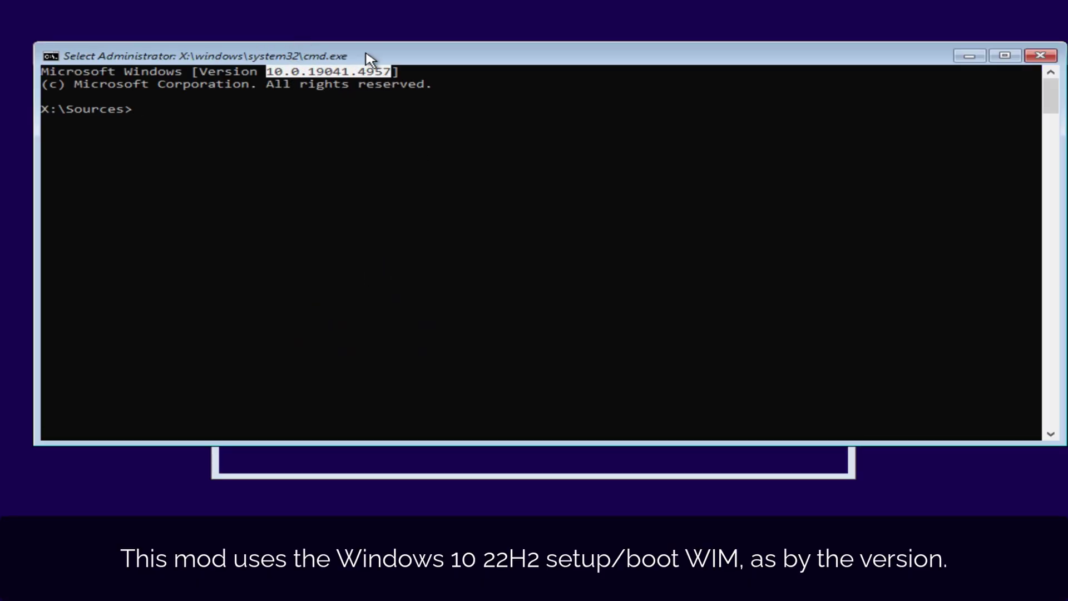
{"action": "left_click", "coordinate": [336, 74]}
Step: Launch Task Manager with the taskmgr command, then close the command prompt and minimize Task Manager
{"action": "type", "text": "ta"}
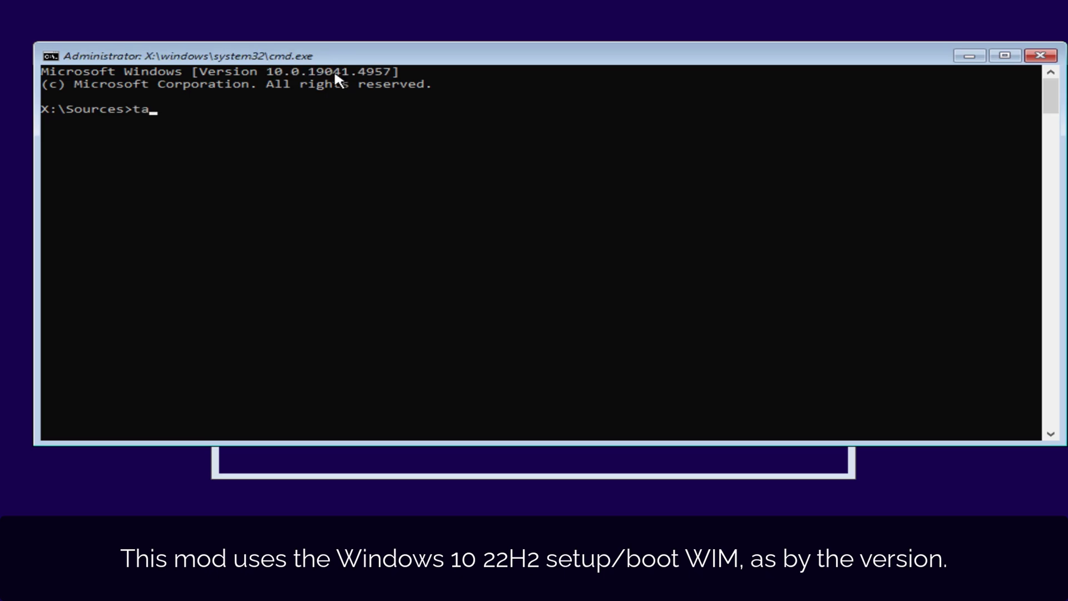
{"action": "type", "text": "skmgr"}
{"action": "key", "text": "Return"}
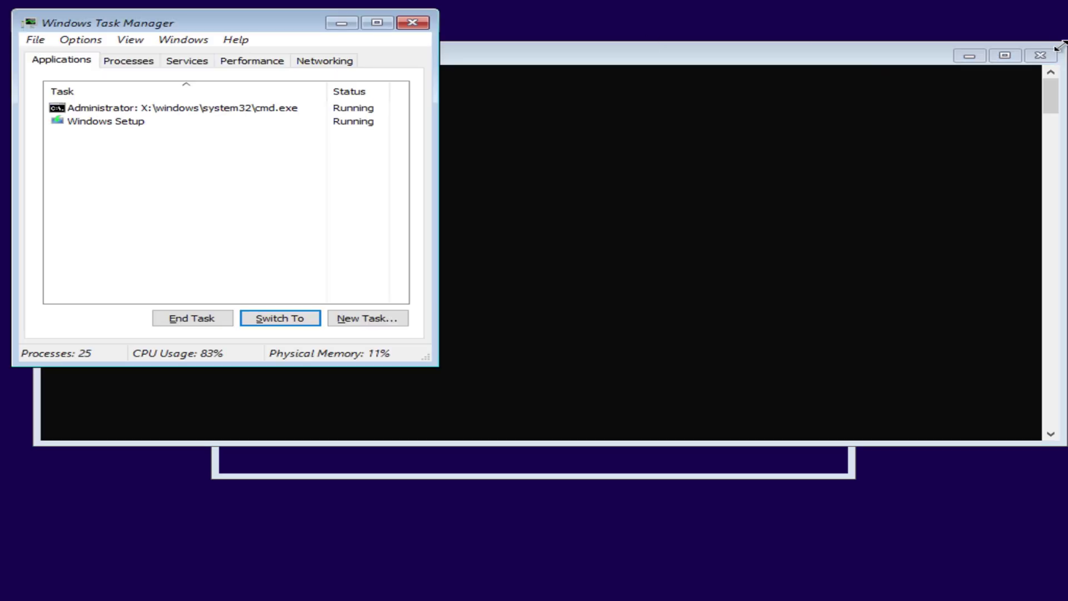
{"action": "left_click", "coordinate": [1040, 55]}
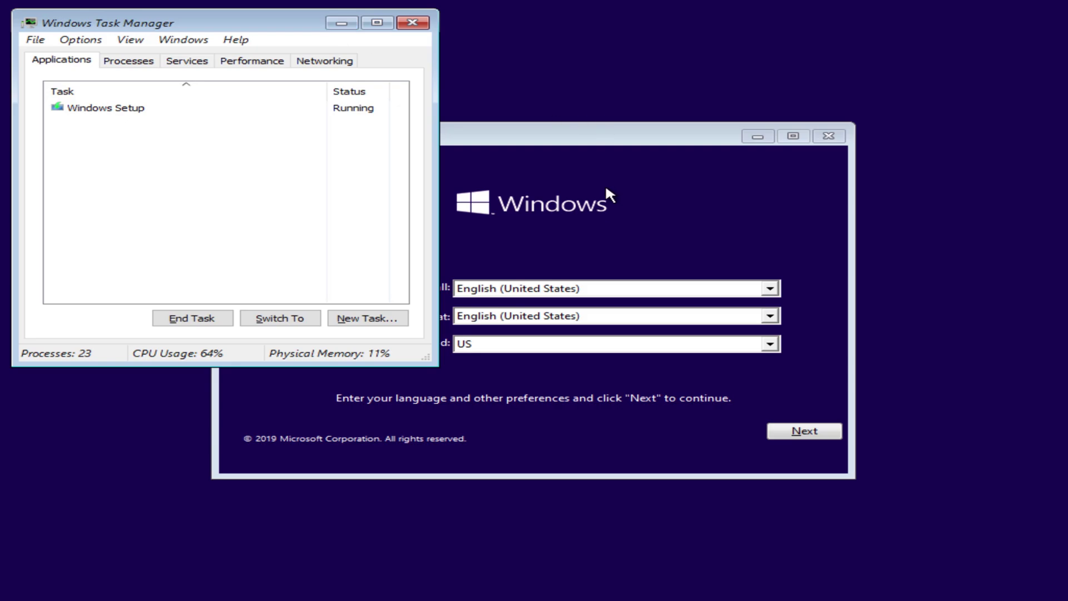
{"action": "left_click", "coordinate": [342, 23]}
Step: Start the Windows installation on Drive 0 Unallocated Space without a product key, accepting the license terms
{"action": "left_click", "coordinate": [790, 434]}
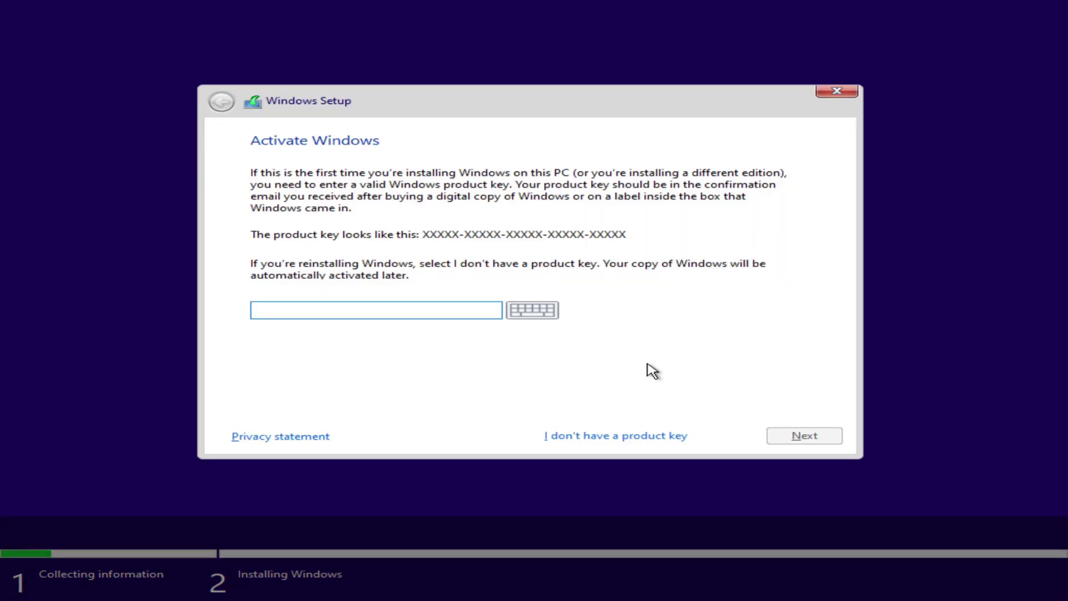
{"action": "left_click", "coordinate": [607, 433]}
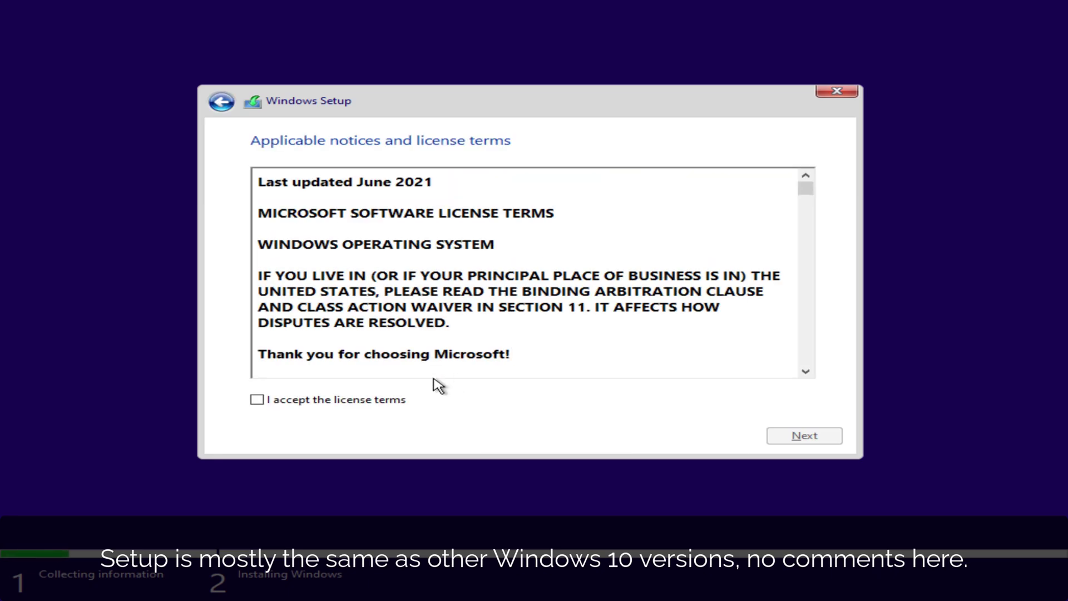
{"action": "left_click", "coordinate": [392, 398]}
{"action": "left_click", "coordinate": [786, 437]}
{"action": "left_click", "coordinate": [638, 335]}
{"action": "left_click", "coordinate": [795, 434]}
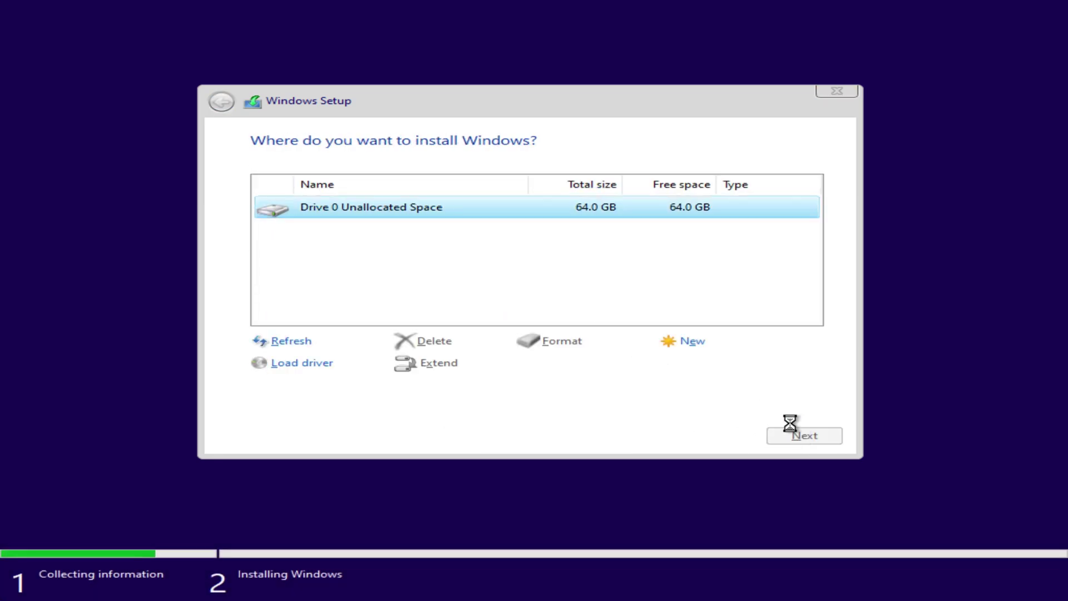
Step: Bring up Task Manager during the installation, show its performance graphs and move the window aside
{"action": "key", "text": "alt+Tab"}
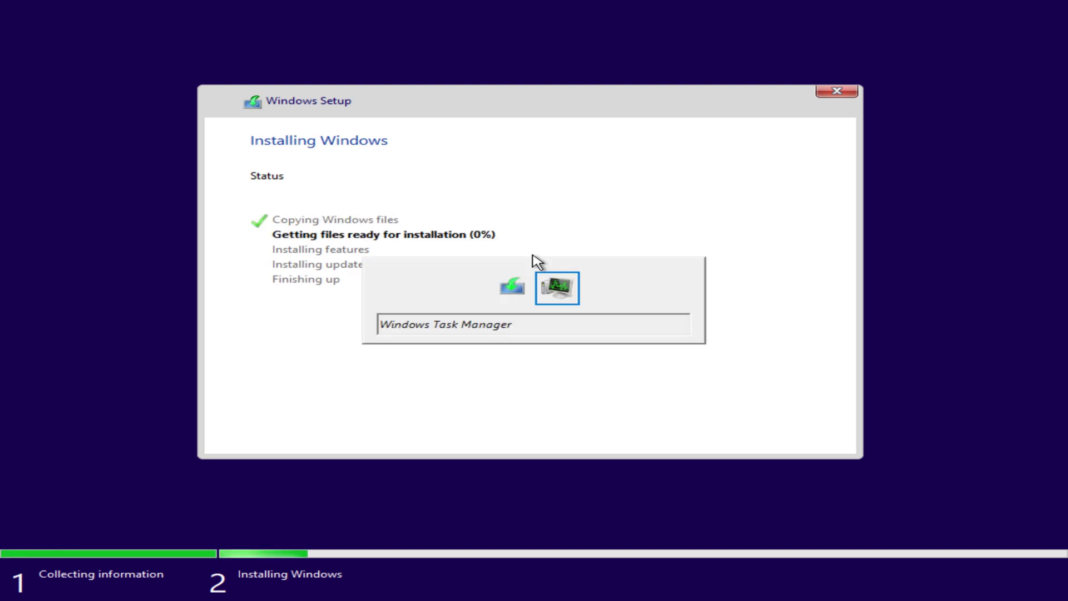
{"action": "left_click", "coordinate": [254, 60]}
{"action": "left_click_drag", "start_coordinate": [222, 31], "coordinate": [825, 198]}
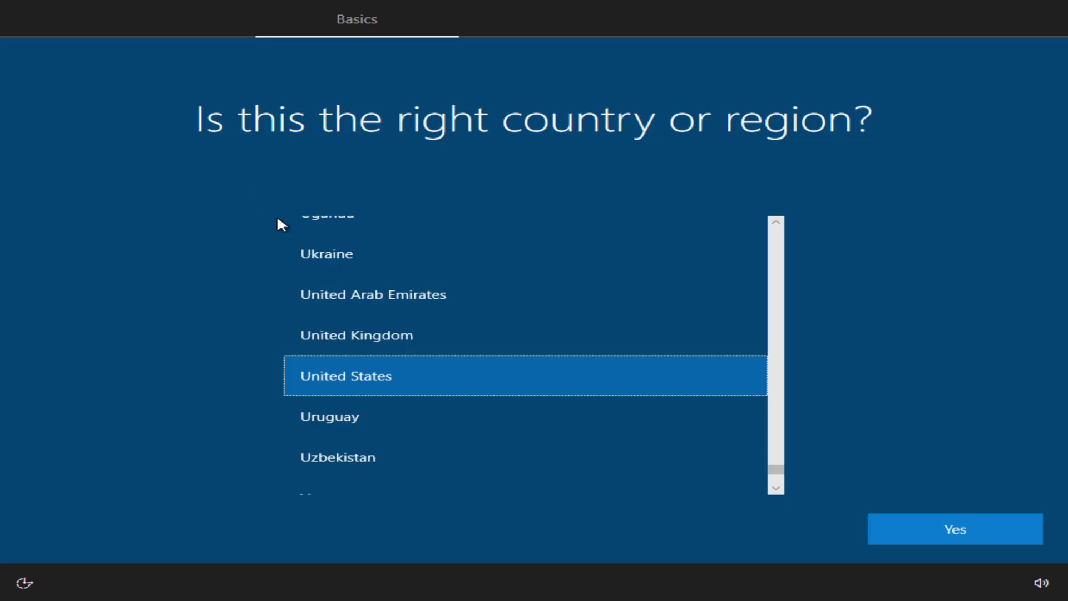
Step: Confirm the country or region and keyboard layout, and skip adding a second keyboard layout
{"action": "scroll", "coordinate": [345, 300], "scroll_direction": "down", "scroll_amount": 3}
{"action": "left_click", "coordinate": [417, 452]}
{"action": "left_click", "coordinate": [955, 529]}
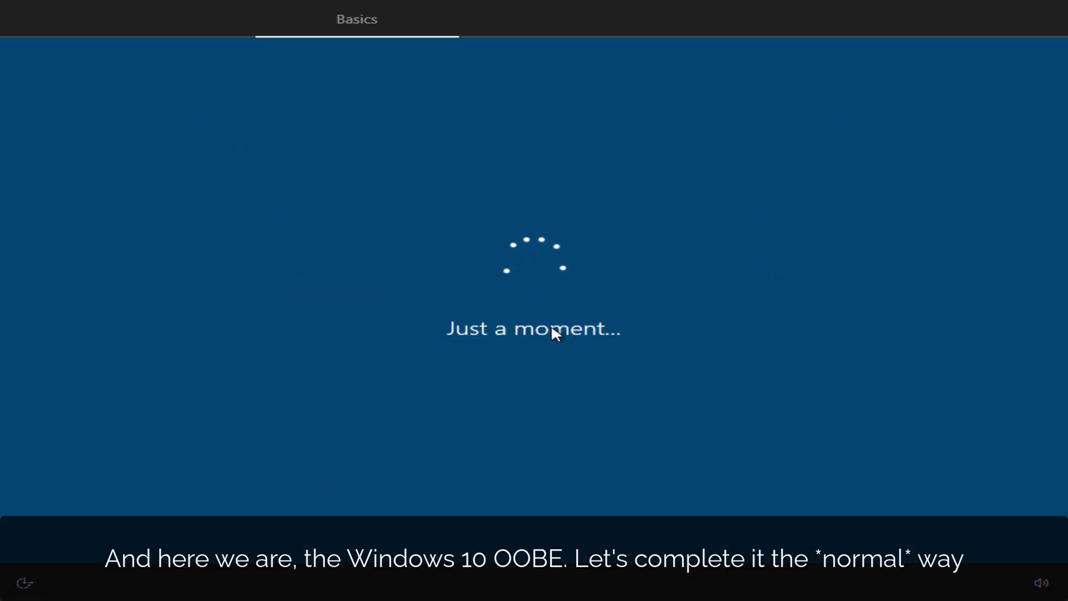
{"action": "left_click", "coordinate": [915, 536]}
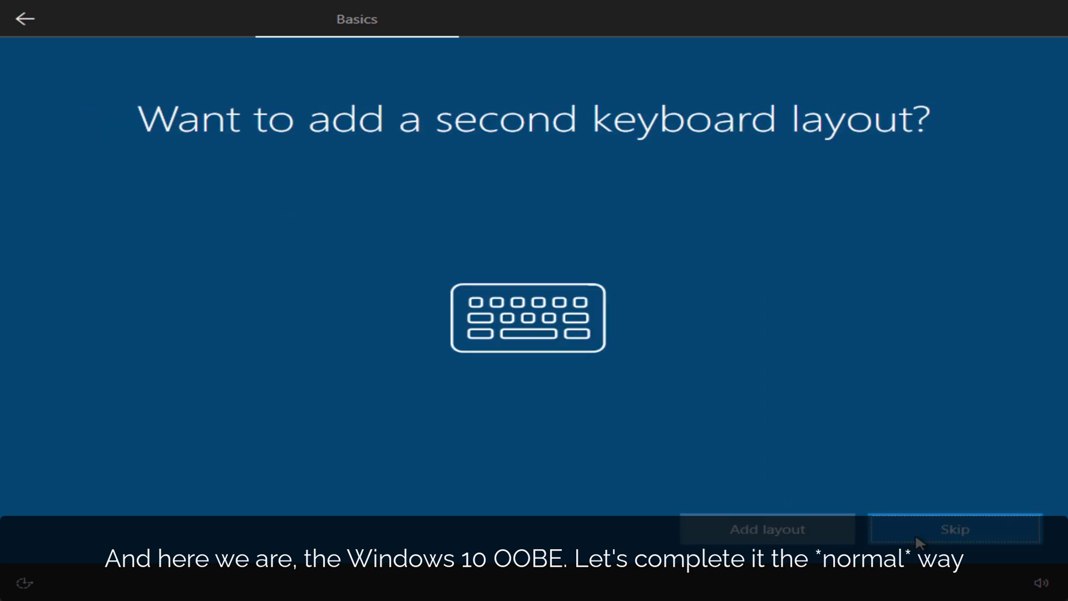
{"action": "left_click", "coordinate": [887, 526]}
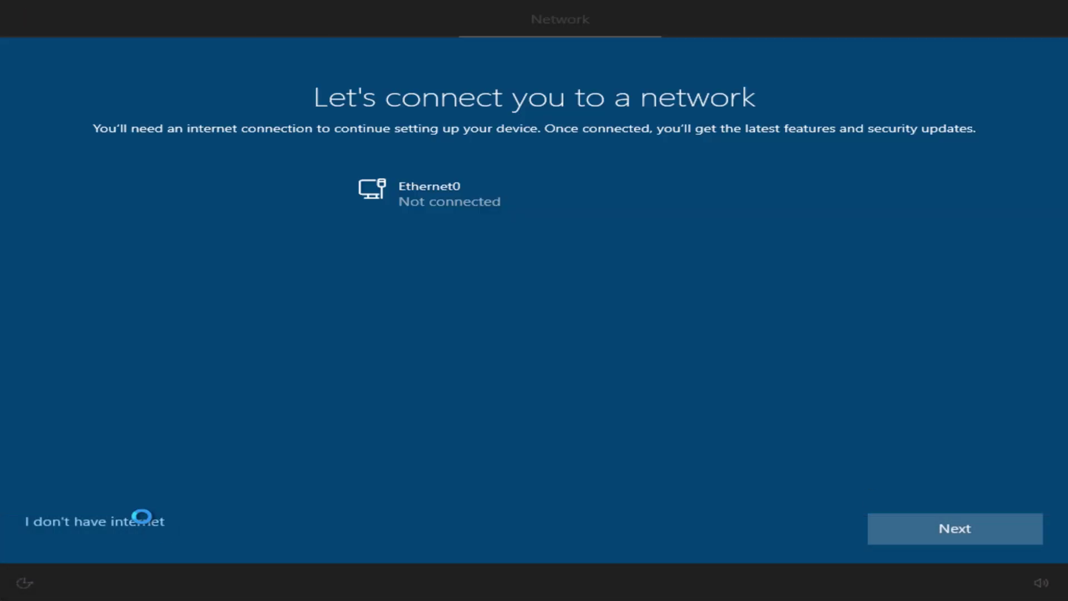
Step: Continue setup without internet using a local account named tech with an empty password, skipping the OOBELOCALHELLO page
{"action": "left_click", "coordinate": [142, 519]}
{"action": "left_click", "coordinate": [205, 539]}
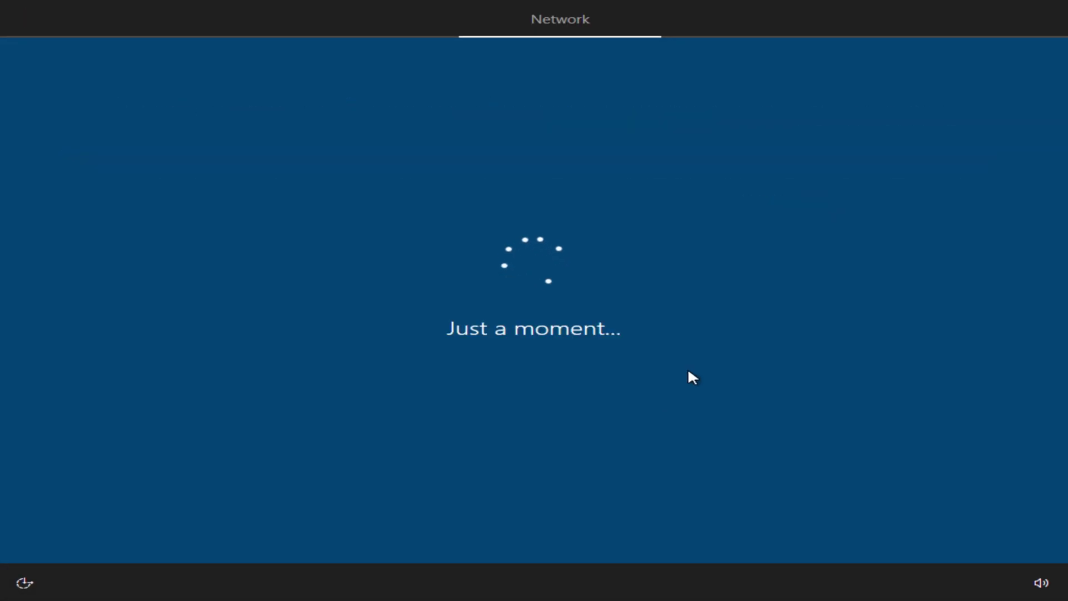
{"action": "type", "text": "tech"}
{"action": "key", "text": "Return"}
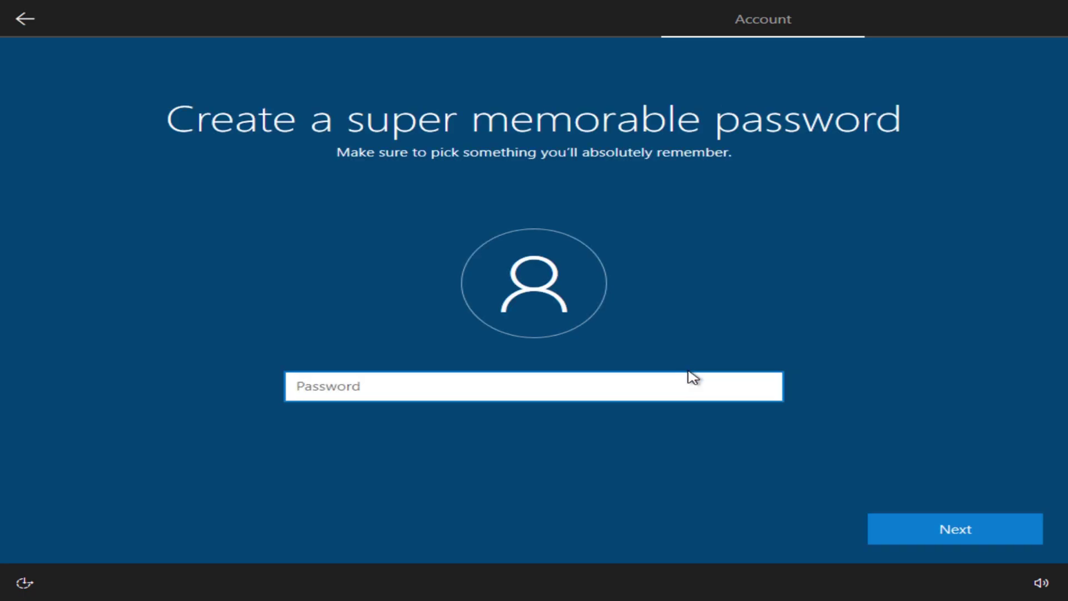
{"action": "key", "text": "Return"}
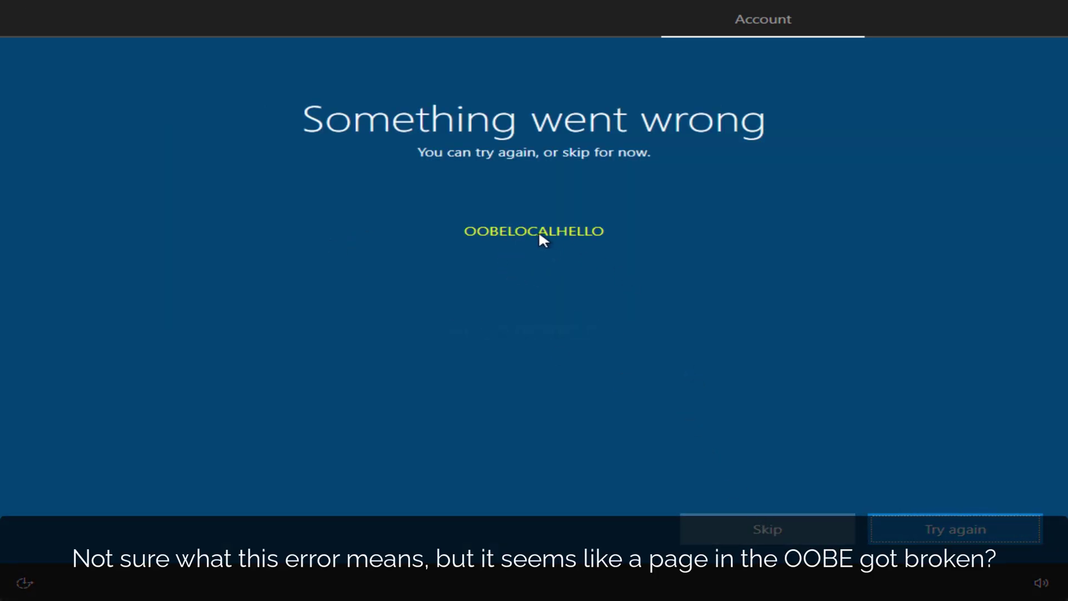
{"action": "left_click", "coordinate": [767, 527]}
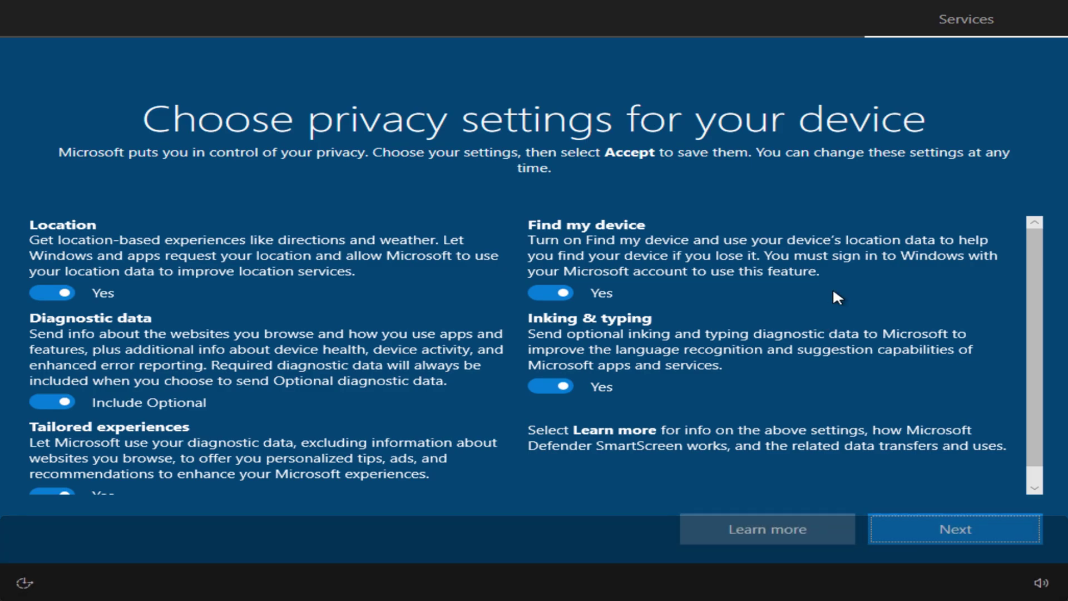
Step: Turn off location, tailored experiences, find my device and inking & typing, set diagnostic data to Required only, and accept
{"action": "left_click", "coordinate": [51, 277]}
{"action": "scroll", "coordinate": [248, 366], "scroll_direction": "down", "scroll_amount": 1}
{"action": "left_click", "coordinate": [52, 384]}
{"action": "left_click", "coordinate": [51, 476]}
{"action": "left_click", "coordinate": [550, 292]}
{"action": "left_click", "coordinate": [550, 370]}
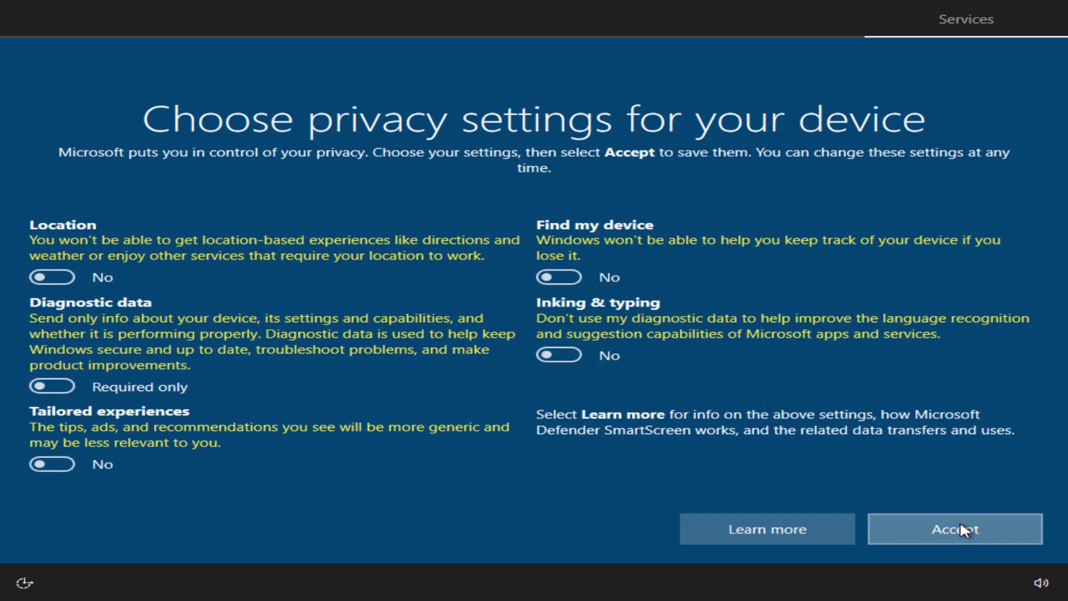
{"action": "left_click", "coordinate": [960, 524]}
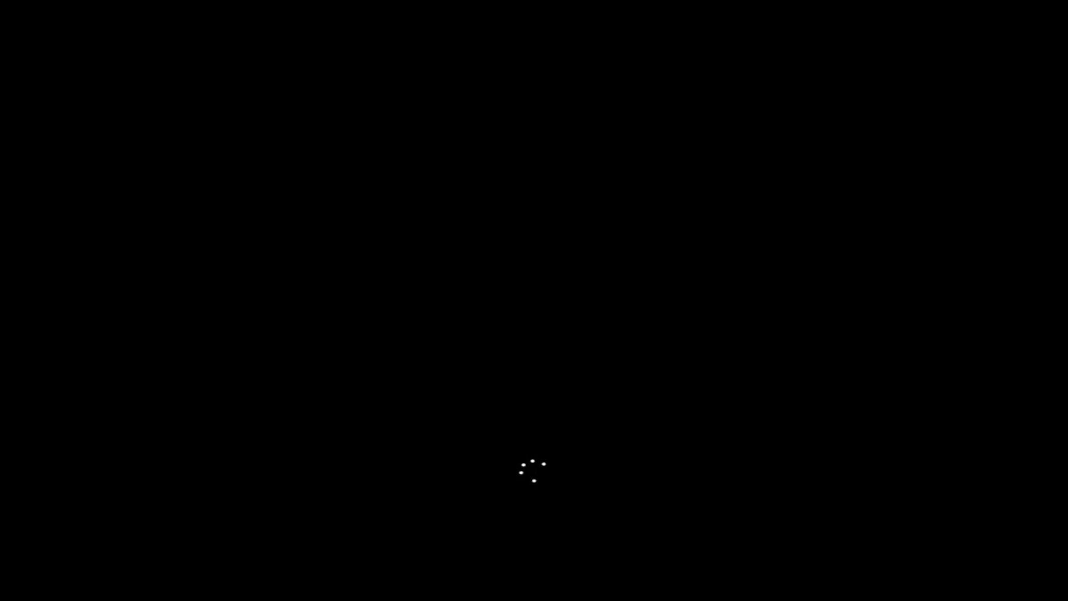
Step: Submit the device privacy settings and allow the User OOBE Create Elevated Object Server request
{"action": "key", "text": "Return"}
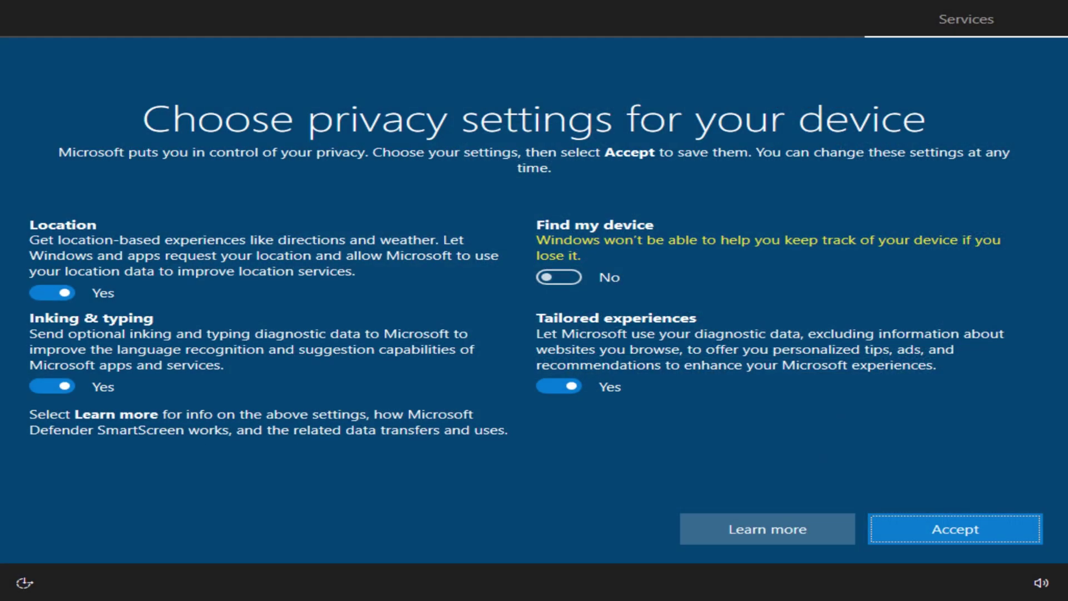
{"action": "left_click", "coordinate": [988, 514]}
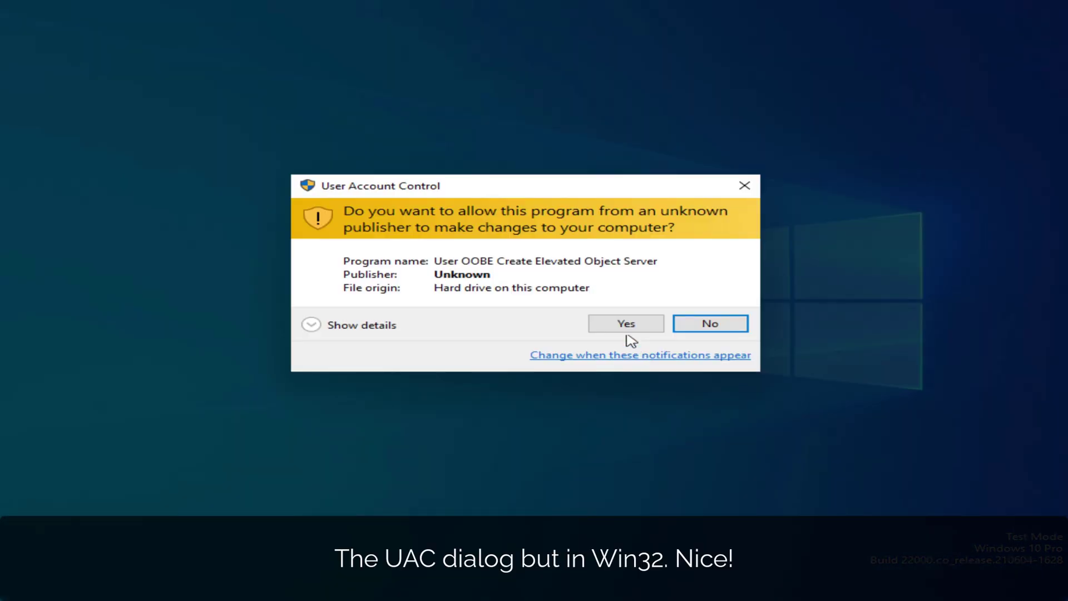
{"action": "left_click", "coordinate": [363, 327]}
{"action": "left_click", "coordinate": [627, 338]}
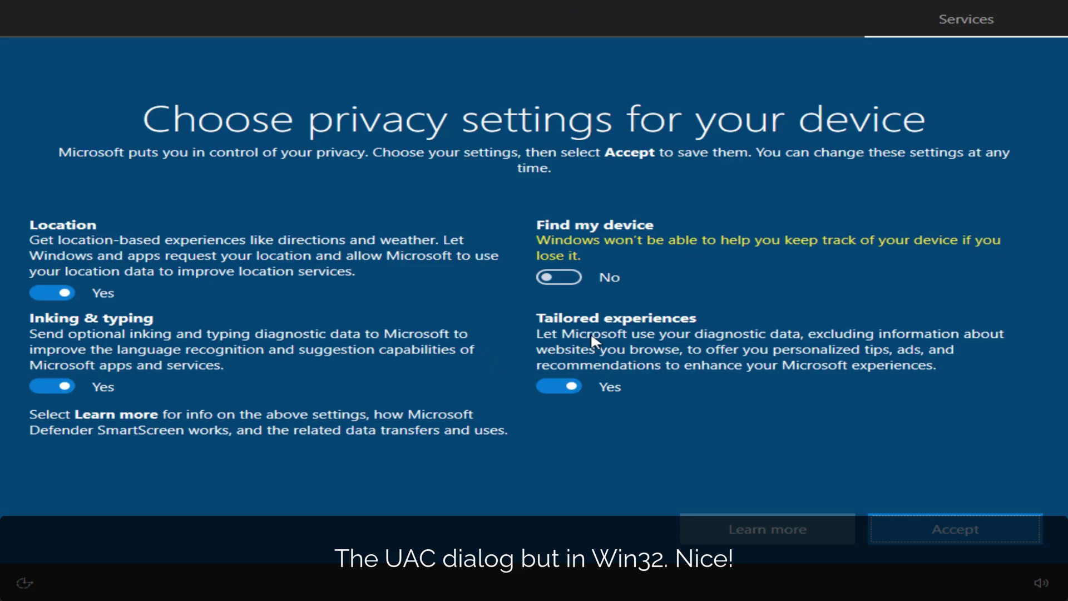
Step: Turn off tailored experiences, location and inking & typing, then accept the settings and allow the elevation requests
{"action": "left_click", "coordinate": [559, 386]}
{"action": "left_click", "coordinate": [51, 292]}
{"action": "left_click", "coordinate": [52, 386]}
{"action": "left_click", "coordinate": [955, 529]}
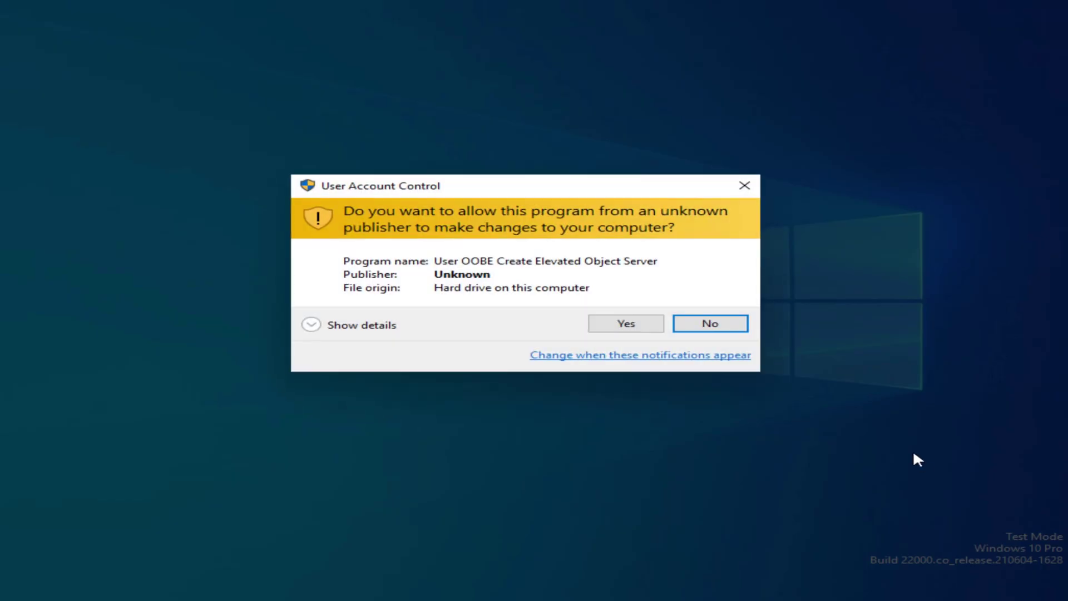
{"action": "left_click", "coordinate": [610, 329]}
{"action": "key", "text": "super"}
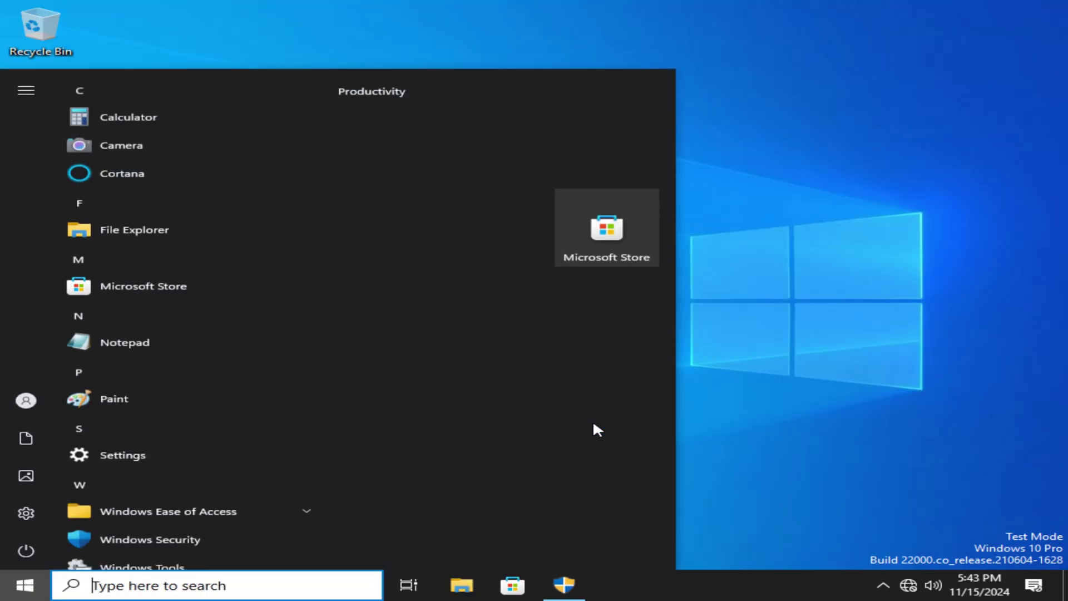
{"action": "left_click", "coordinate": [570, 582]}
{"action": "left_click", "coordinate": [639, 327]}
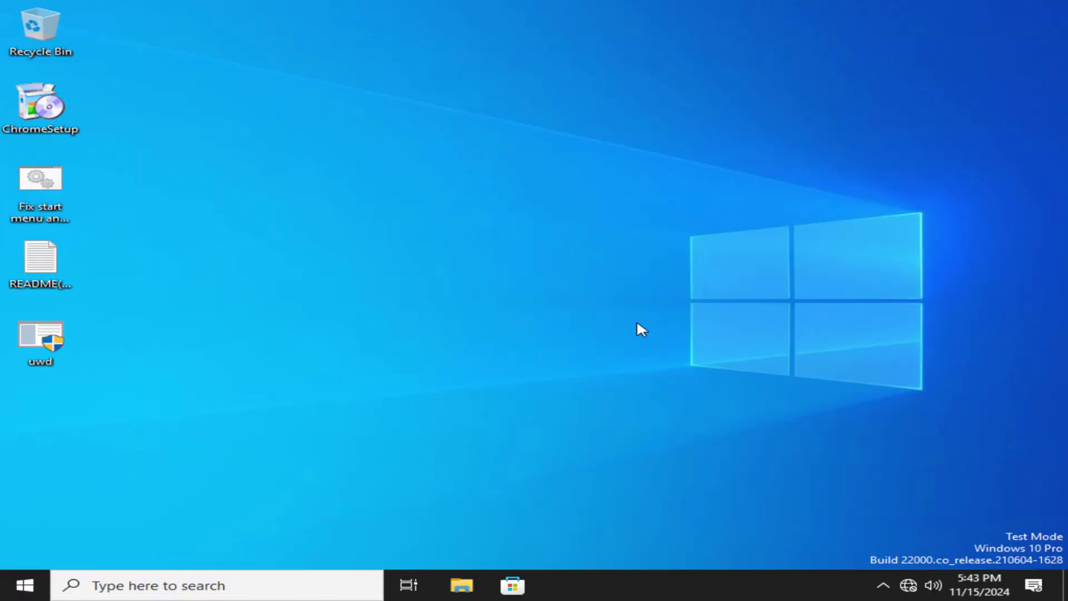
{"action": "left_click_drag", "start_coordinate": [381, 217], "coordinate": [581, 372]}
{"action": "left_click_drag", "start_coordinate": [634, 157], "coordinate": [351, 350]}
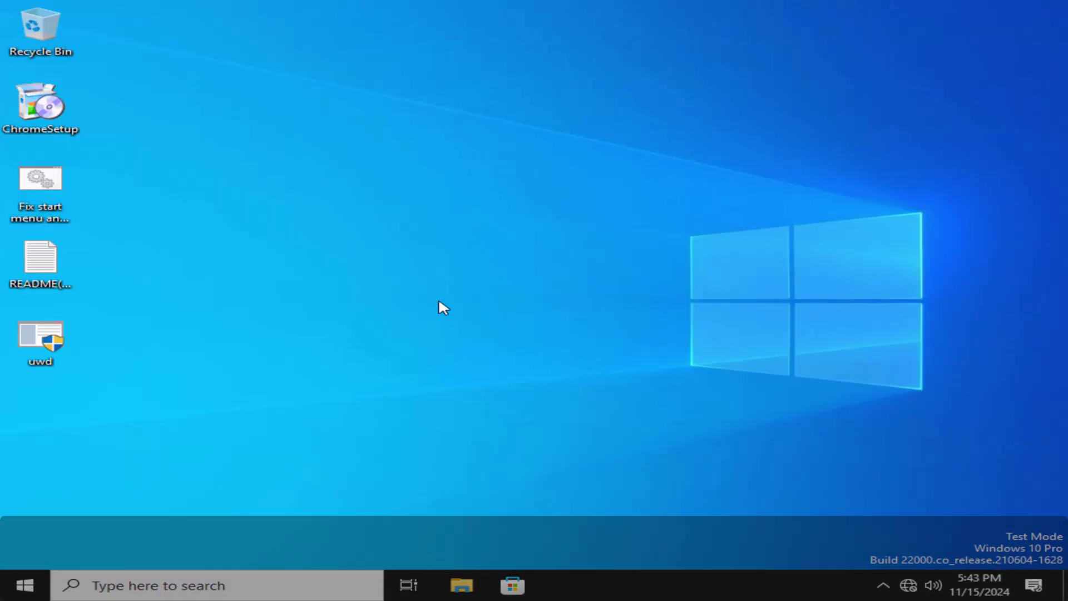
{"action": "right_click", "coordinate": [376, 249]}
{"action": "left_click", "coordinate": [317, 365]}
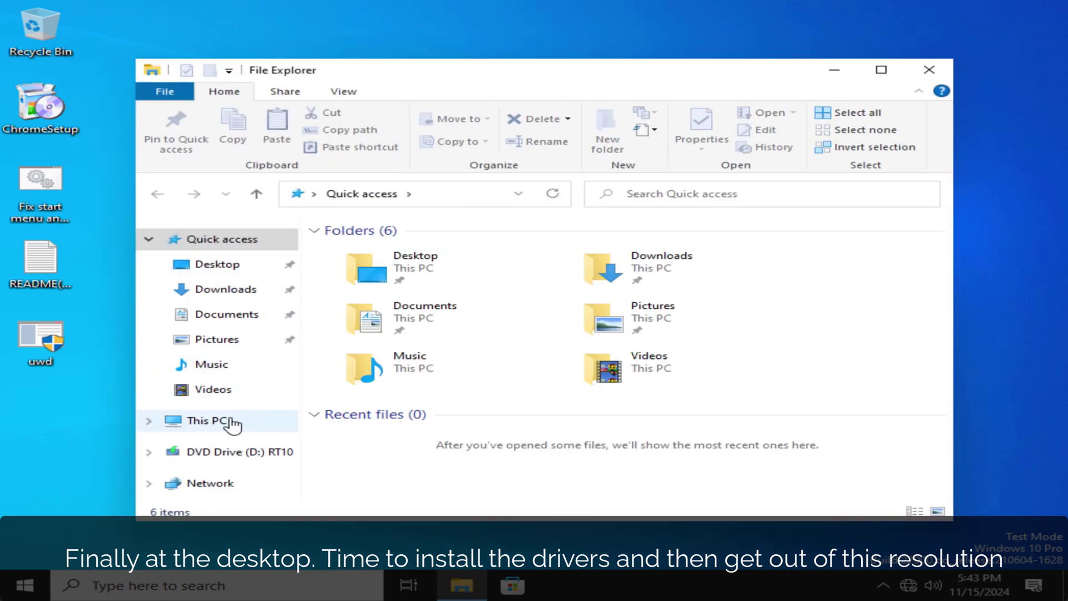
Step: Mount the VMware Tools disc in the virtual machine and display the drives in This PC
{"action": "left_click", "coordinate": [231, 420]}
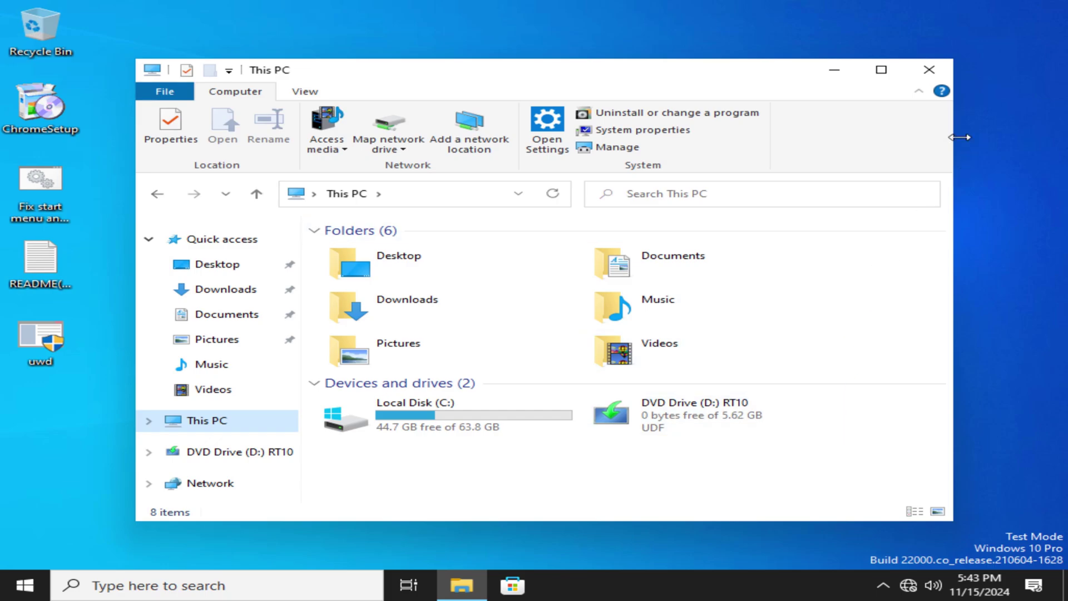
{"action": "left_click", "coordinate": [928, 71]}
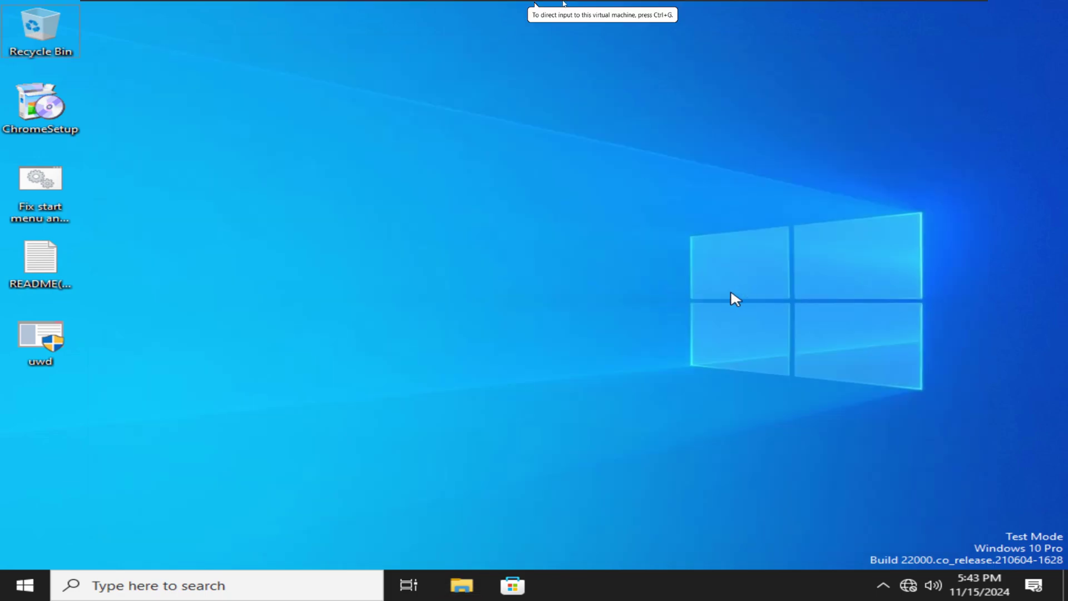
{"action": "left_click", "coordinate": [497, 8]}
{"action": "left_click", "coordinate": [534, 135]}
{"action": "left_click", "coordinate": [152, 7]}
{"action": "double_click", "coordinate": [40, 33]}
{"action": "left_click", "coordinate": [206, 420]}
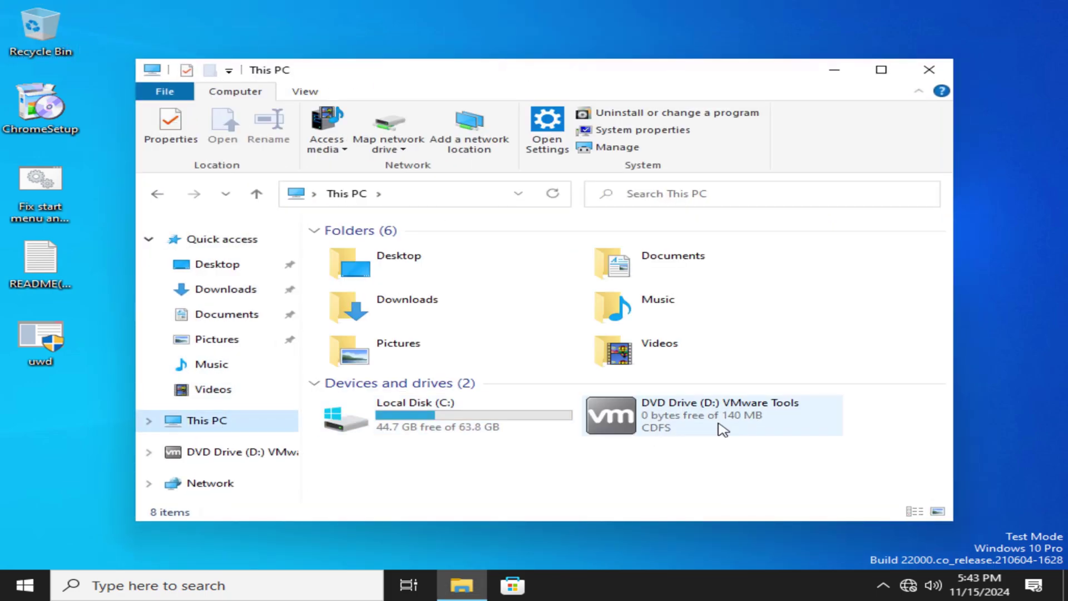
Step: Run the VMware Tools installer from DVD Drive (D:), closing File Explorer while it installs
{"action": "double_click", "coordinate": [709, 415]}
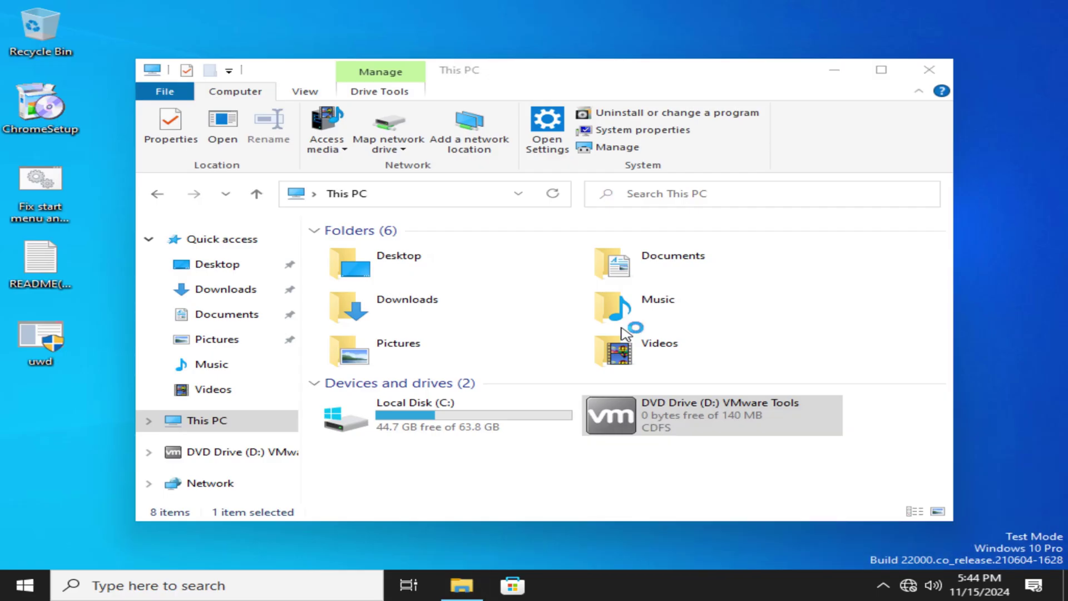
{"action": "left_click", "coordinate": [928, 70]}
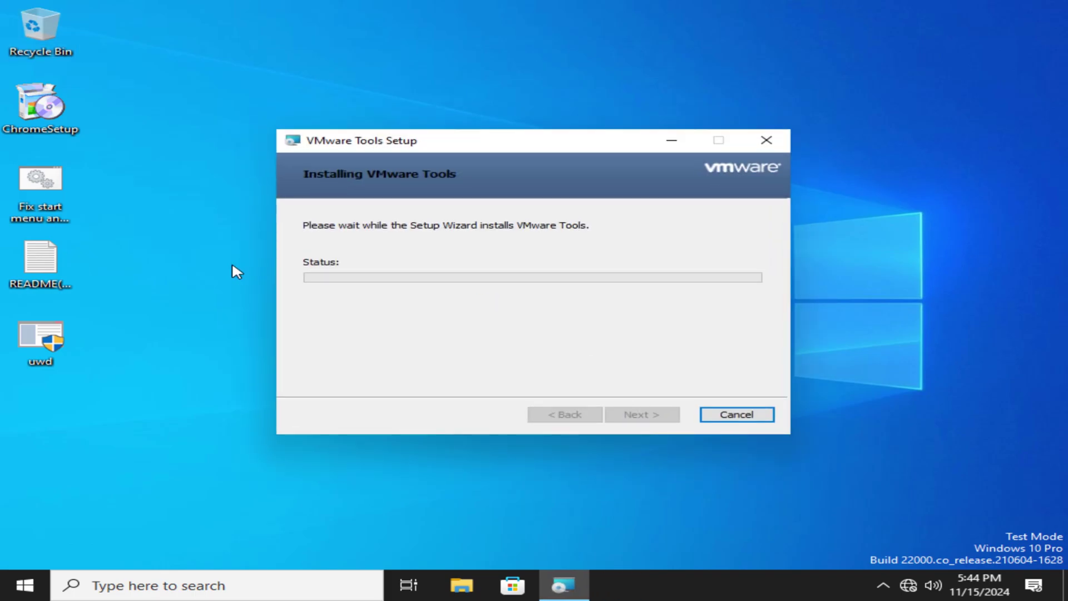
{"action": "left_click", "coordinate": [232, 265]}
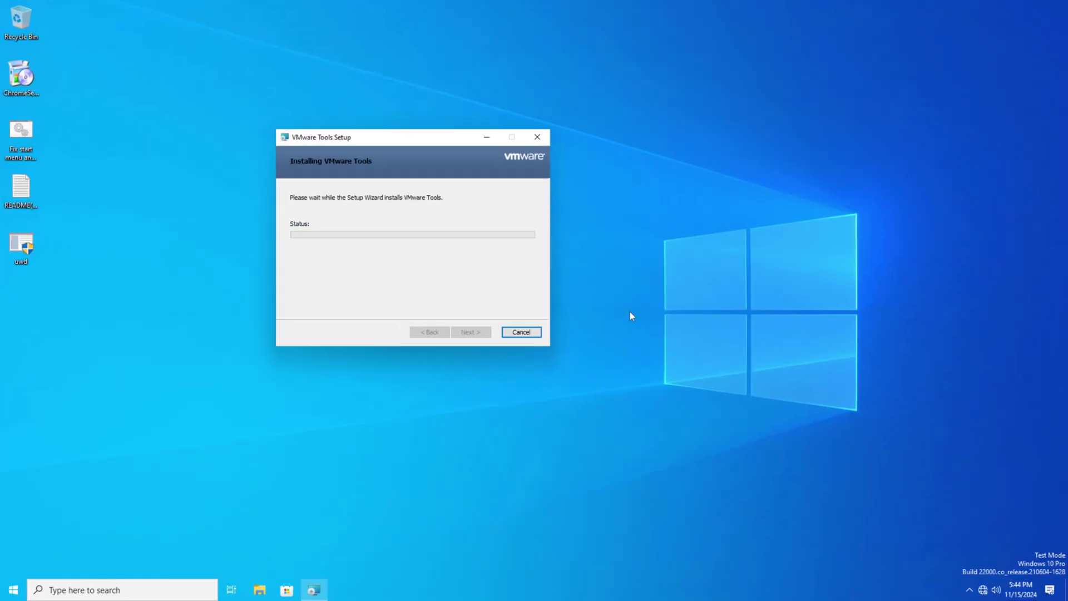
{"action": "left_click", "coordinate": [472, 332]}
Step: Set the display resolution to 2560 × 1440 and the scaling to 125%, then restart the system to finish the VMware Tools setup
{"action": "right_click", "coordinate": [310, 272]}
{"action": "left_click", "coordinate": [358, 370]}
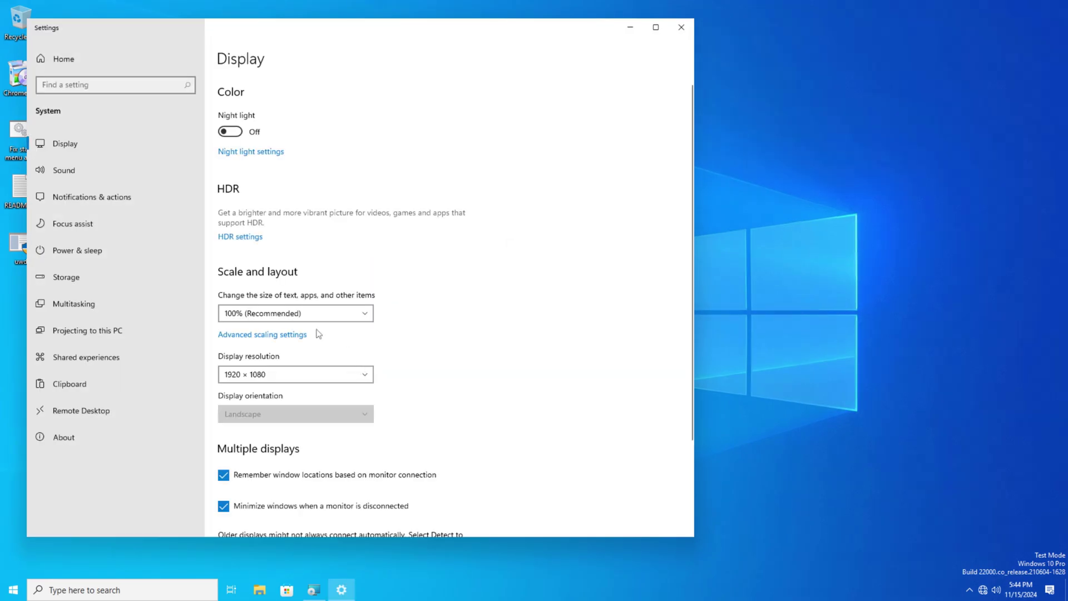
{"action": "left_click", "coordinate": [295, 373]}
{"action": "left_click", "coordinate": [273, 307]}
{"action": "left_click", "coordinate": [211, 239]}
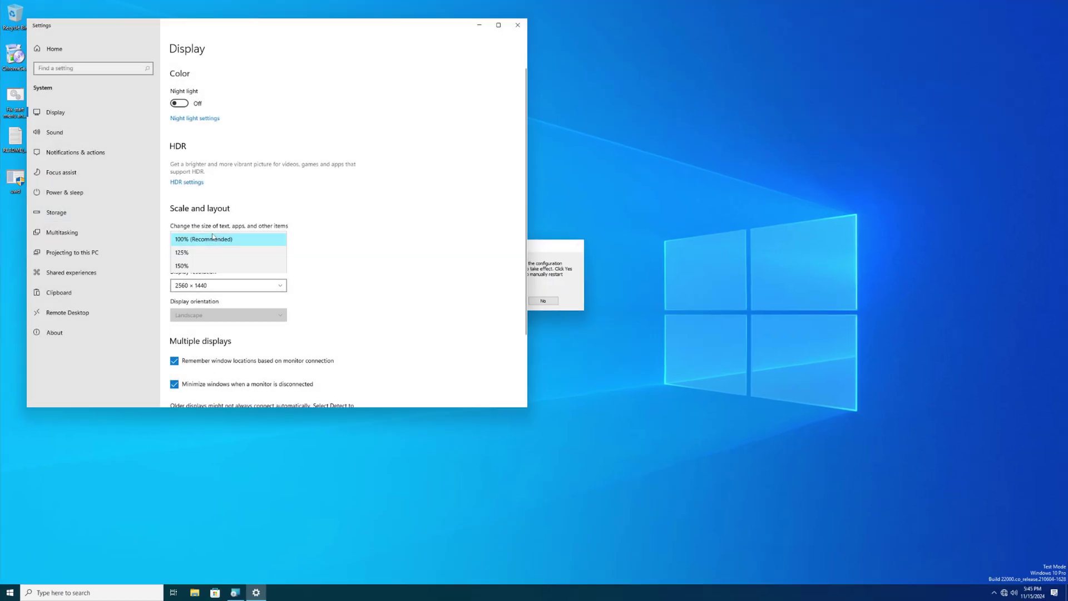
{"action": "left_click", "coordinate": [182, 252]}
{"action": "left_click", "coordinate": [642, 27]}
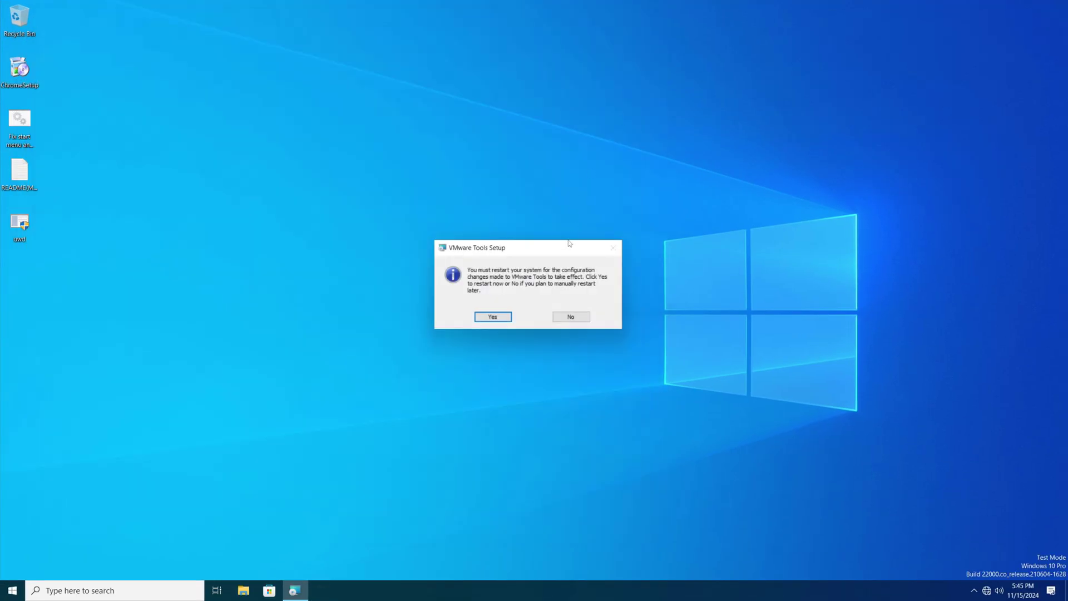
{"action": "left_click", "coordinate": [492, 316]}
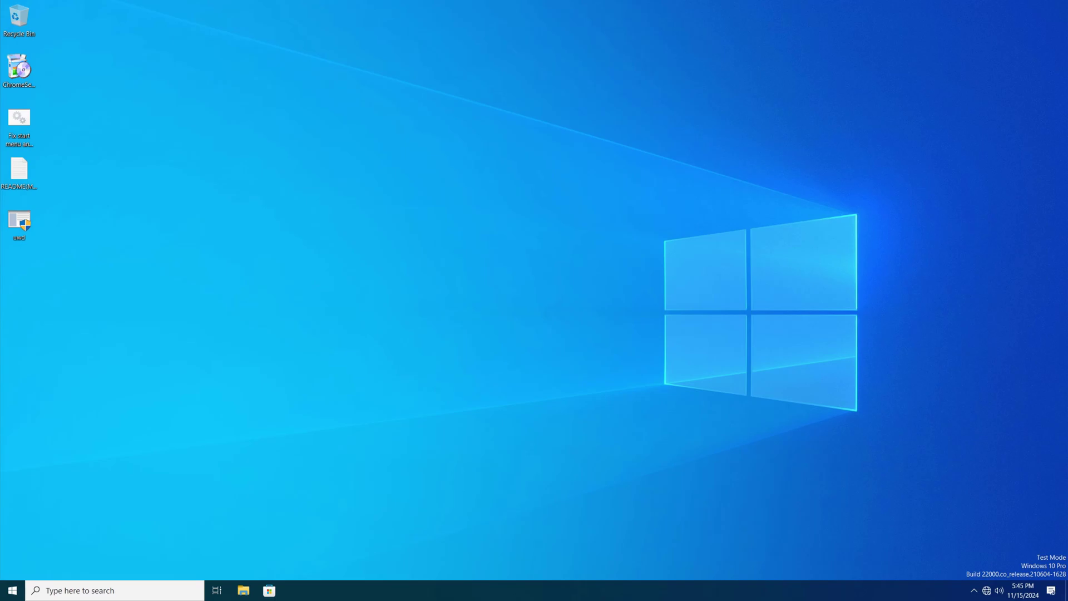
Step: Read the mod's notes and credits in the README(MUST) file on the desktop, then close the file
{"action": "left_click_drag", "start_coordinate": [439, 204], "coordinate": [753, 411]}
{"action": "left_click", "coordinate": [23, 174]}
{"action": "double_click", "coordinate": [30, 179]}
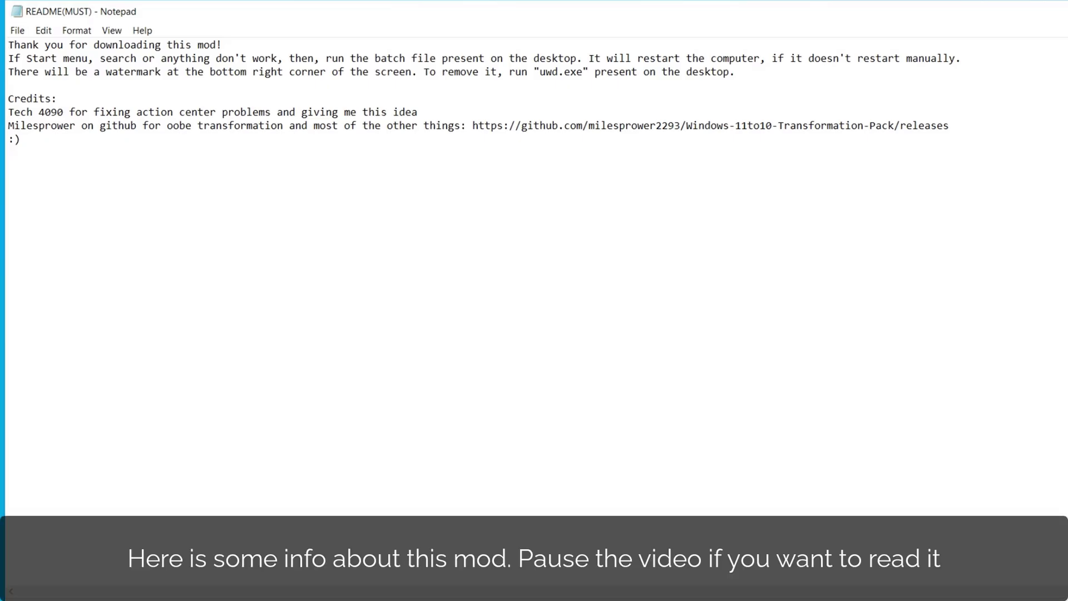
{"action": "key", "text": "ctrl+a"}
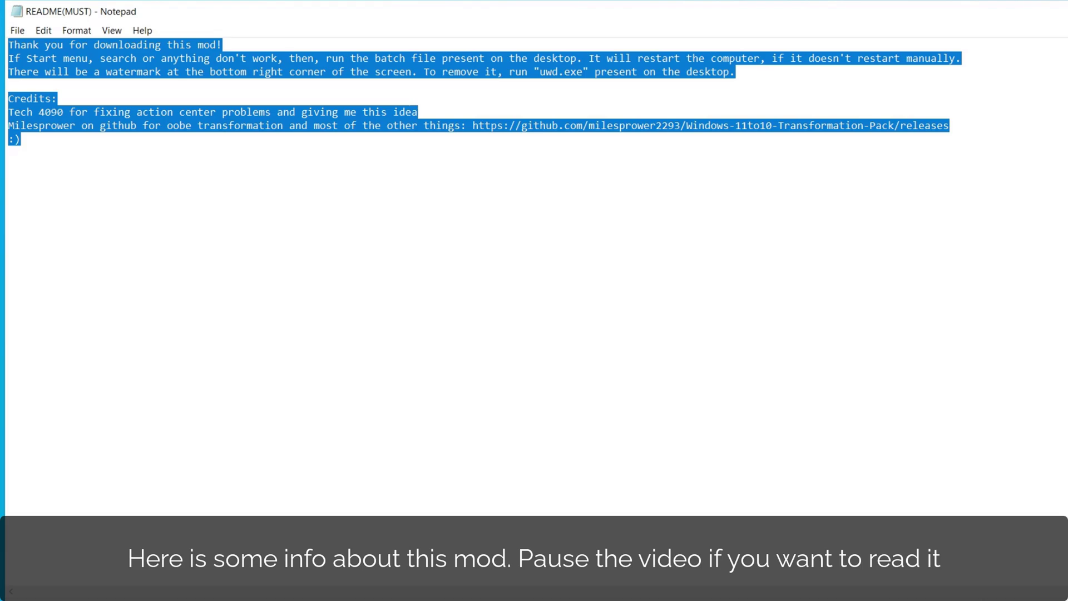
{"action": "left_click", "coordinate": [20, 139]}
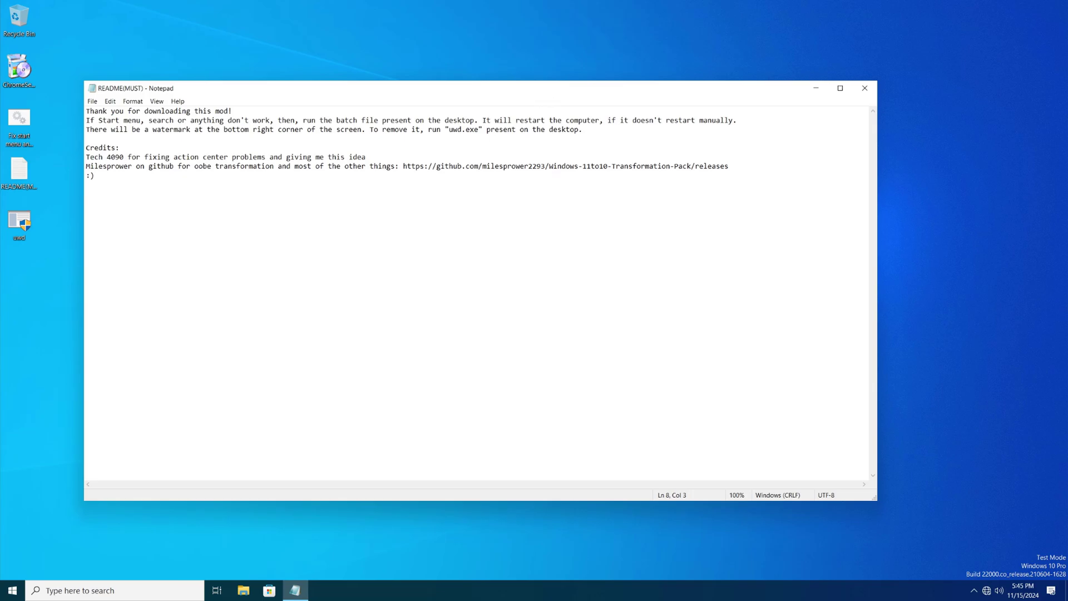
{"action": "left_click", "coordinate": [864, 88]}
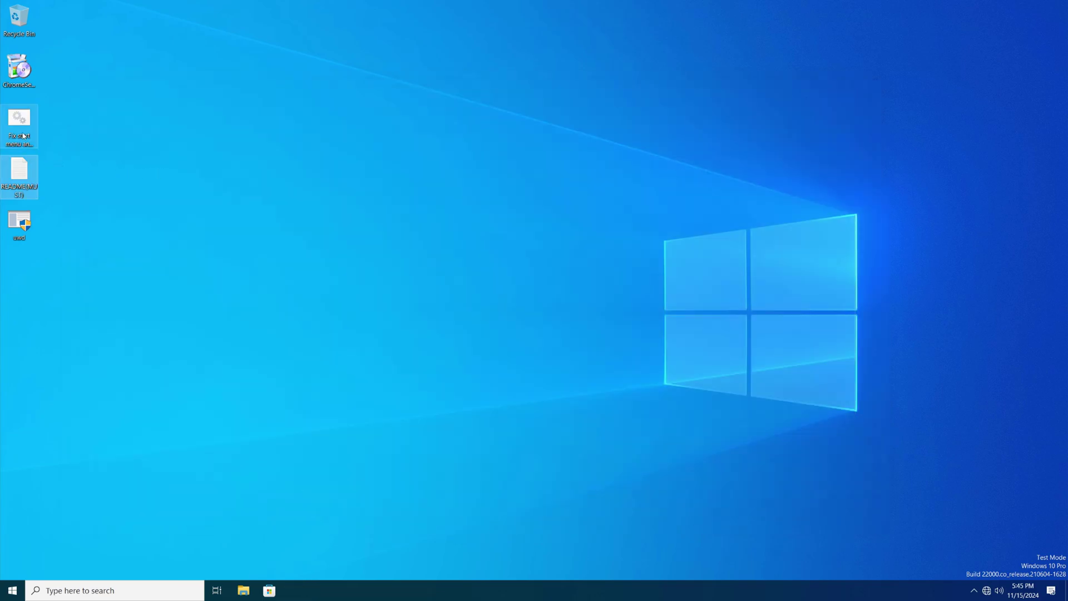
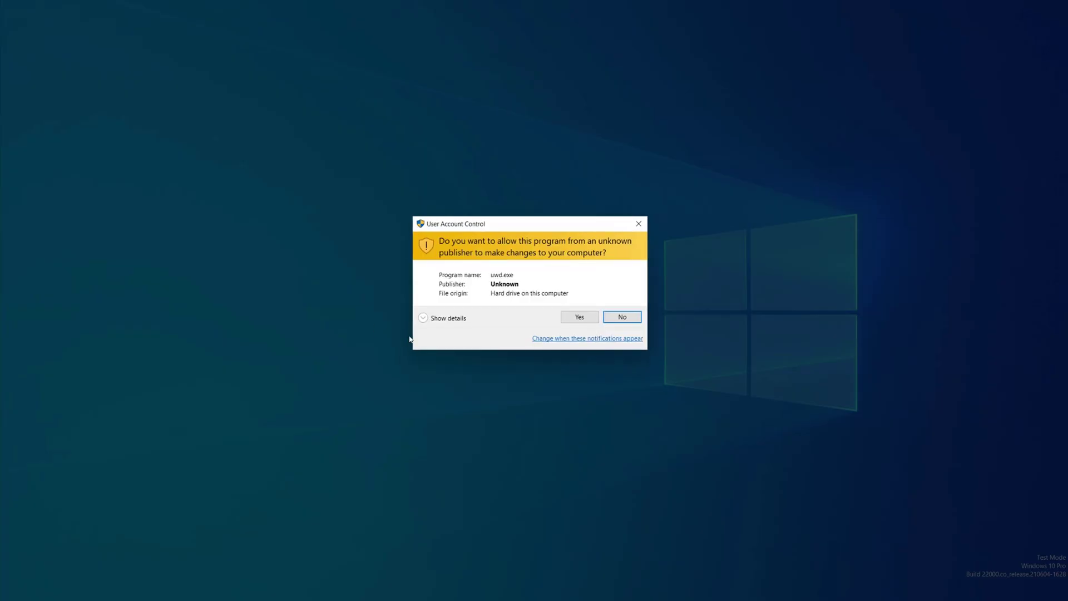
Step: Allow uwd.exe to run and install Universal Watermark Disabler on the untested build
{"action": "left_click", "coordinate": [578, 317]}
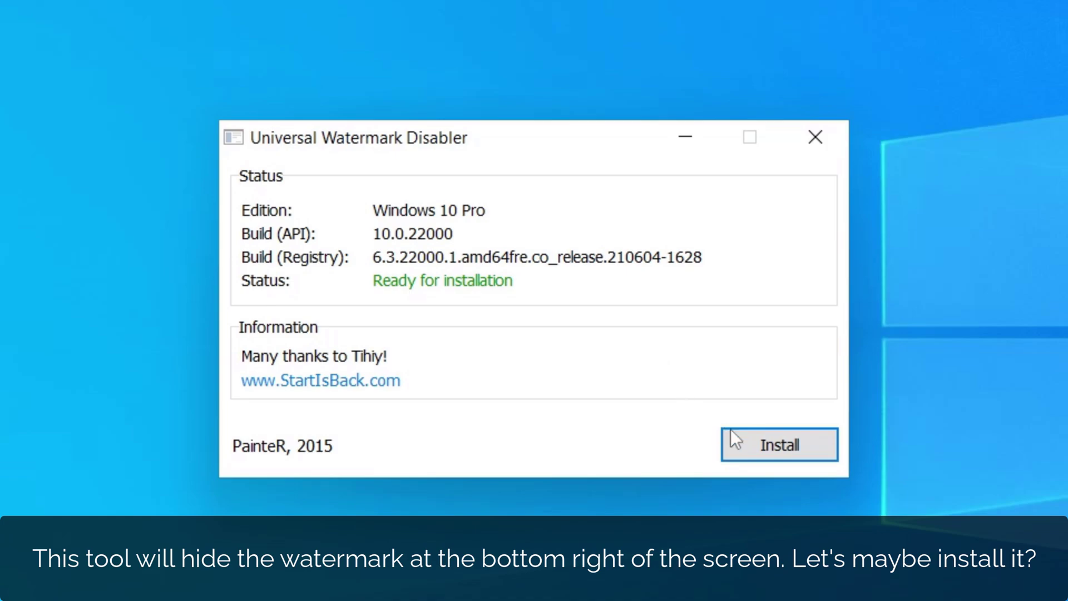
{"action": "left_click", "coordinate": [759, 445]}
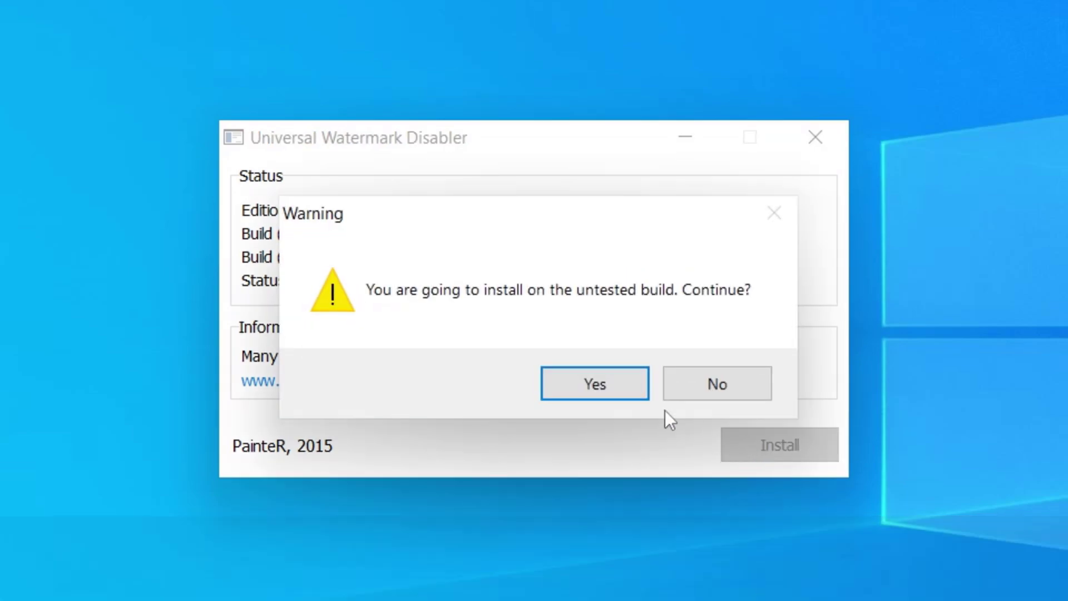
{"action": "left_click", "coordinate": [635, 395]}
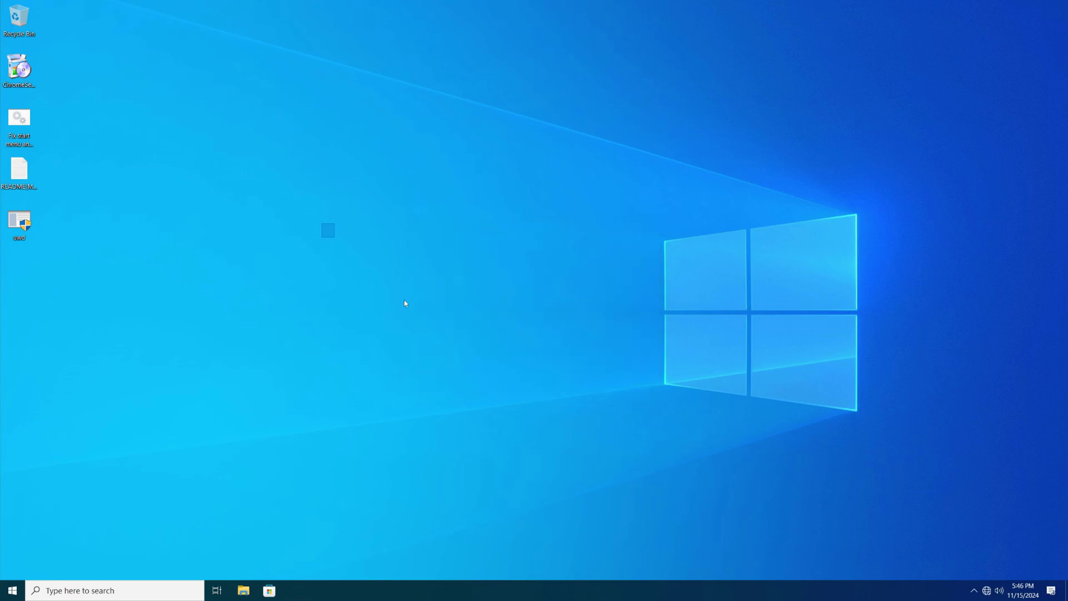
Step: Set the Windows color mode to Dark in the personalization settings, then close Settings
{"action": "left_click_drag", "start_coordinate": [404, 303], "coordinate": [546, 453]}
{"action": "right_click", "coordinate": [307, 146]}
{"action": "left_click", "coordinate": [349, 250]}
{"action": "left_click", "coordinate": [61, 161]}
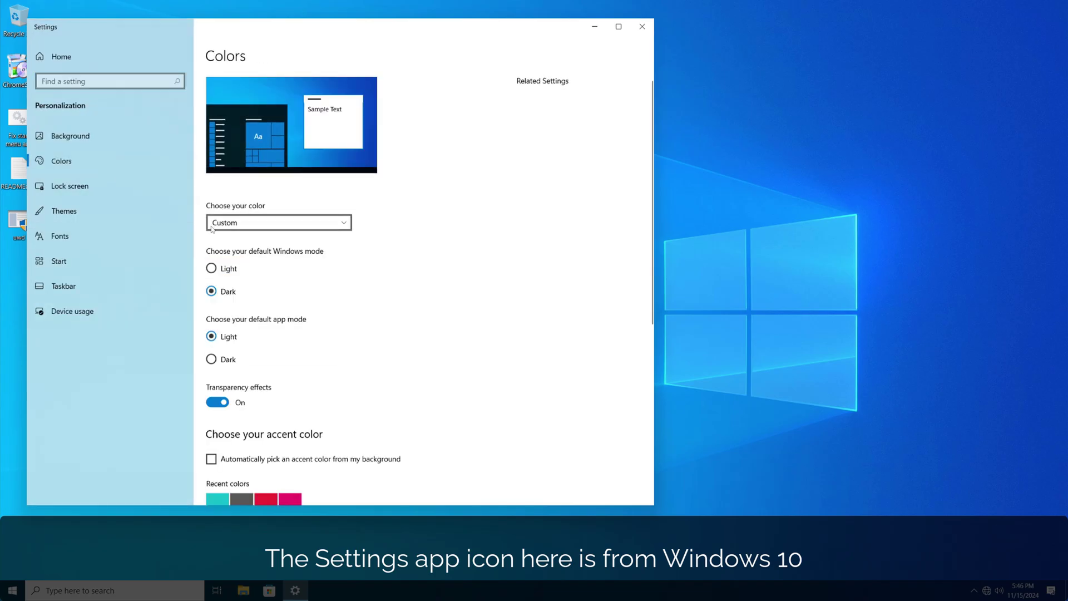
{"action": "left_click", "coordinate": [211, 226]}
{"action": "left_click", "coordinate": [232, 206]}
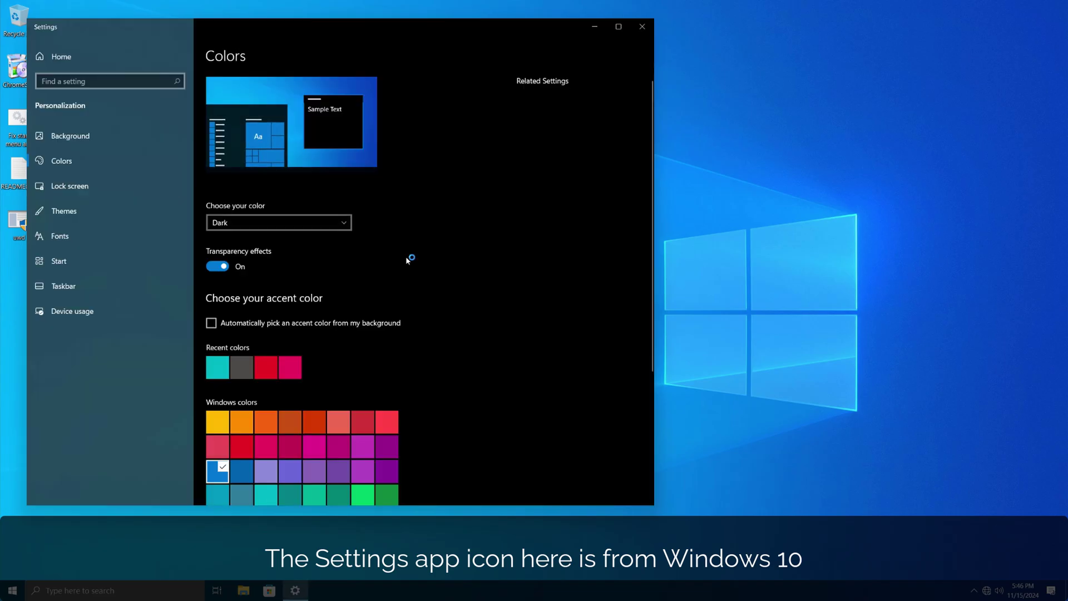
{"action": "left_click", "coordinate": [635, 31]}
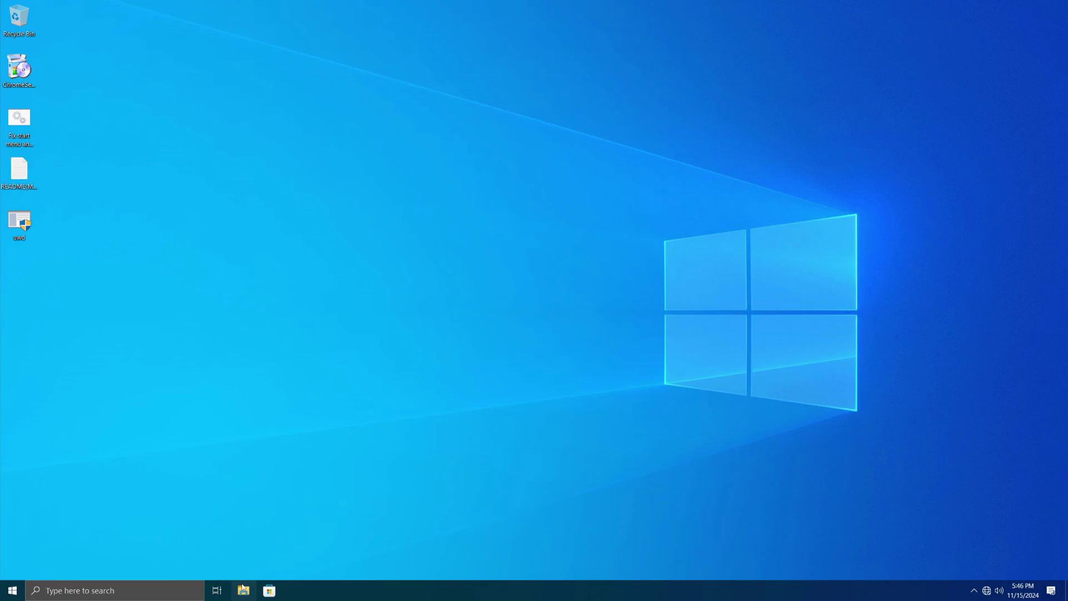
Step: Open This PC and inspect the properties of Local Disk (C:), then close the properties dialog
{"action": "left_click", "coordinate": [243, 589]}
{"action": "left_click", "coordinate": [277, 356]}
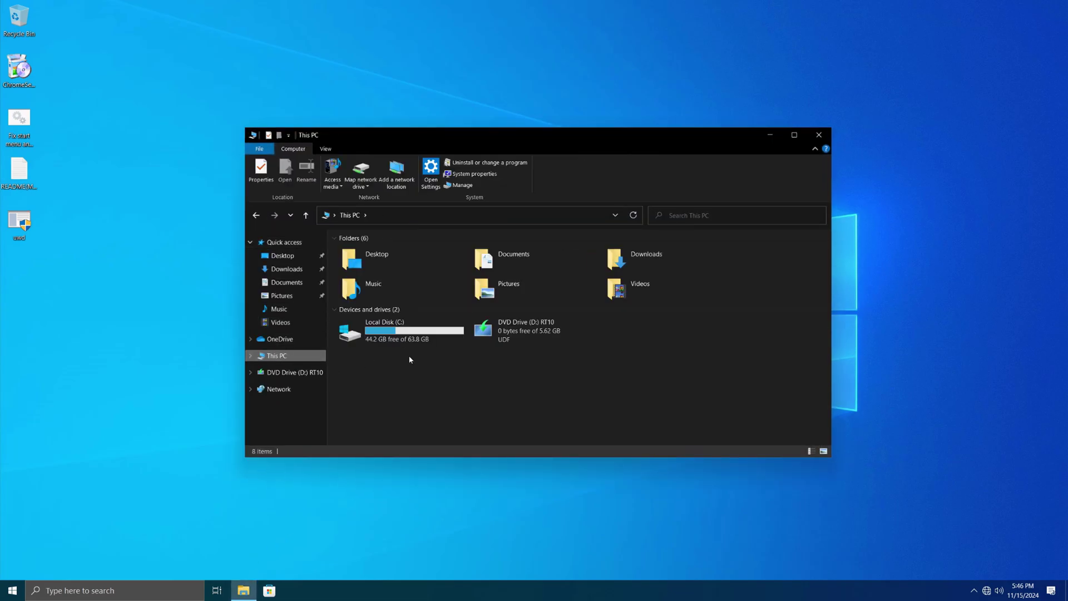
{"action": "left_click_drag", "start_coordinate": [466, 396], "coordinate": [414, 337]}
{"action": "right_click", "coordinate": [408, 338]}
{"action": "left_click", "coordinate": [444, 505]}
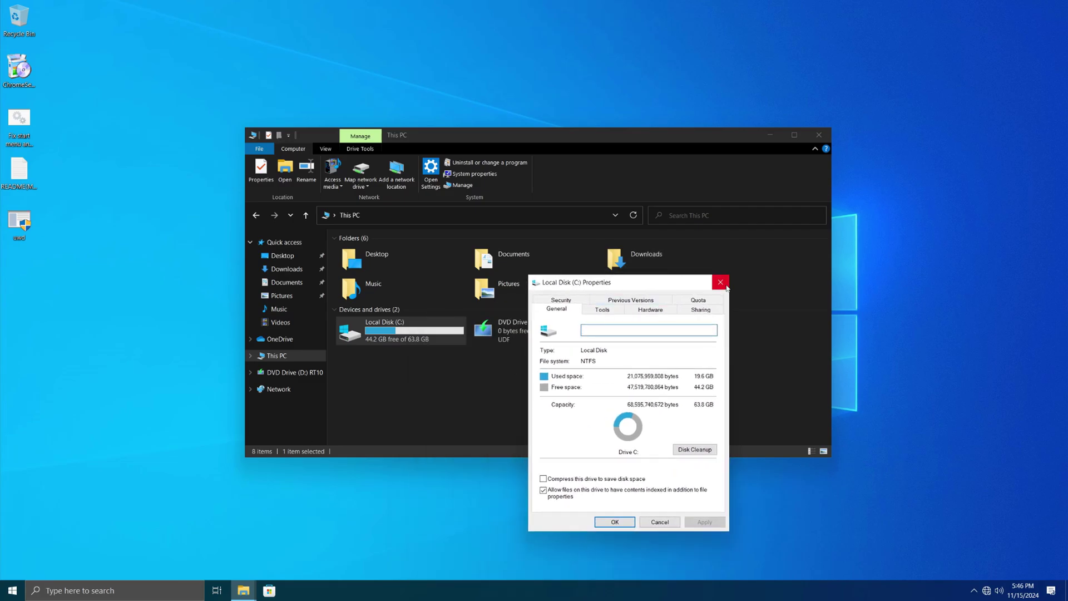
{"action": "left_click", "coordinate": [726, 286]}
Step: Browse the contents of the Windows folder on Local Disk (C:), then close File Explorer
{"action": "double_click", "coordinate": [398, 329]}
{"action": "double_click", "coordinate": [398, 306]}
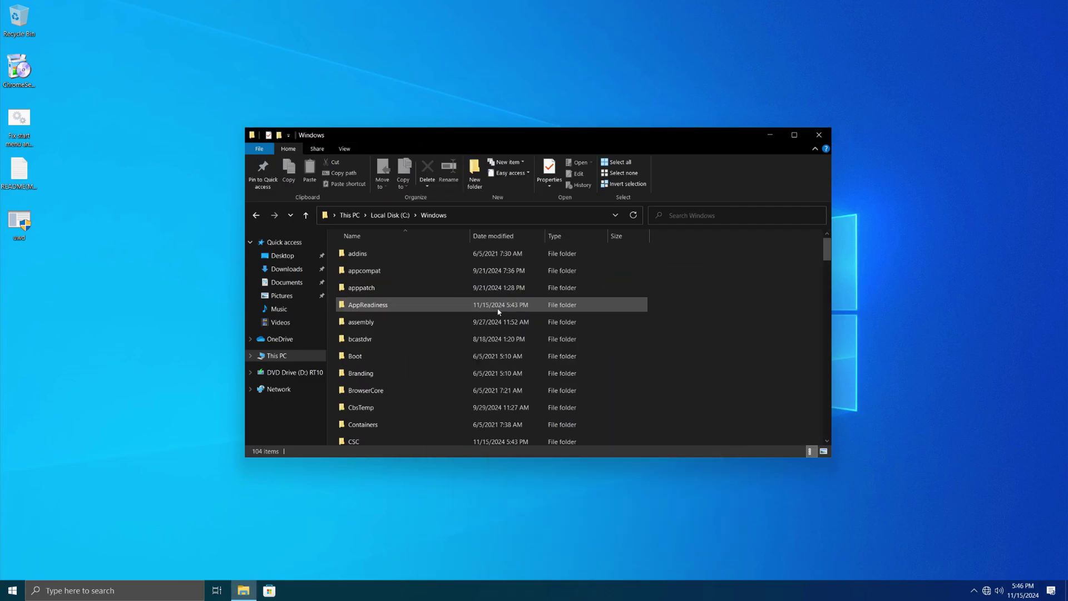
{"action": "scroll", "coordinate": [494, 306], "scroll_direction": "down", "scroll_amount": 20}
{"action": "scroll", "coordinate": [493, 303], "scroll_direction": "down", "scroll_amount": 10}
{"action": "scroll", "coordinate": [493, 303], "scroll_direction": "up", "scroll_amount": 13}
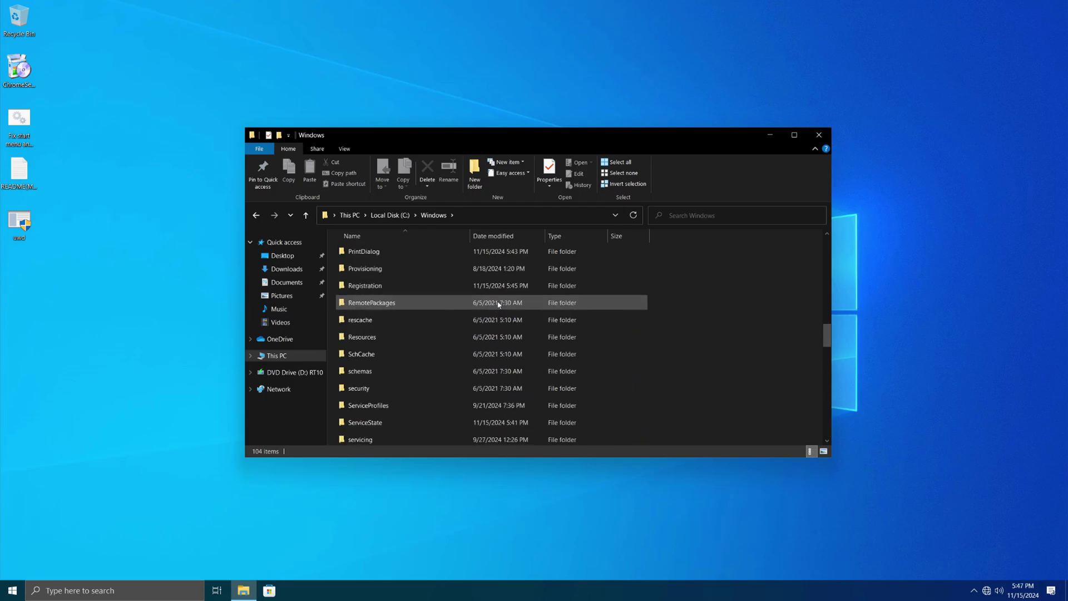
{"action": "left_click", "coordinate": [820, 135]}
Step: Run winver to check the Windows version information, then dismiss the About Windows dialog
{"action": "key", "text": "super+r"}
{"action": "type", "text": "wi"}
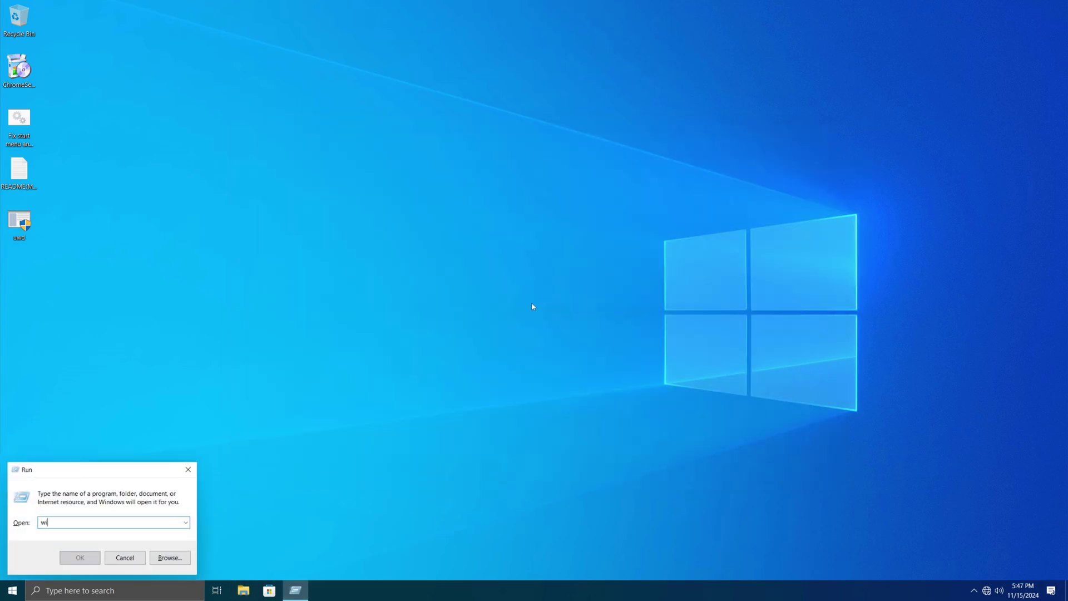
{"action": "type", "text": "nver"}
{"action": "key", "text": "Return"}
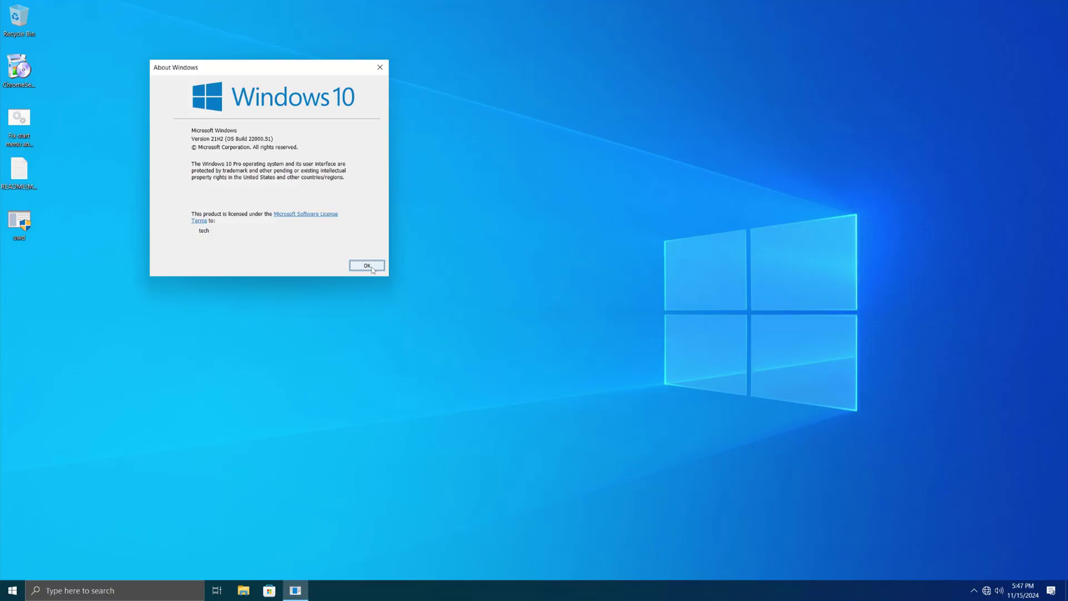
{"action": "left_click", "coordinate": [372, 269]}
Step: Look through the installed apps listed in the Start menu
{"action": "left_click", "coordinate": [12, 590]}
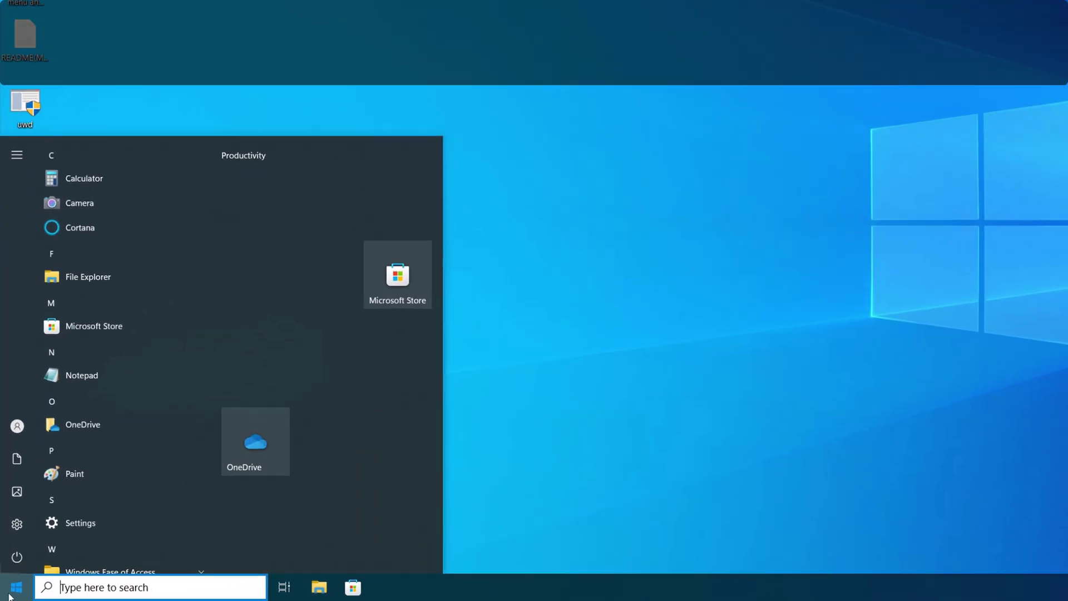
{"action": "scroll", "coordinate": [112, 363], "scroll_direction": "down", "scroll_amount": 2}
{"action": "scroll", "coordinate": [112, 363], "scroll_direction": "up", "scroll_amount": 2}
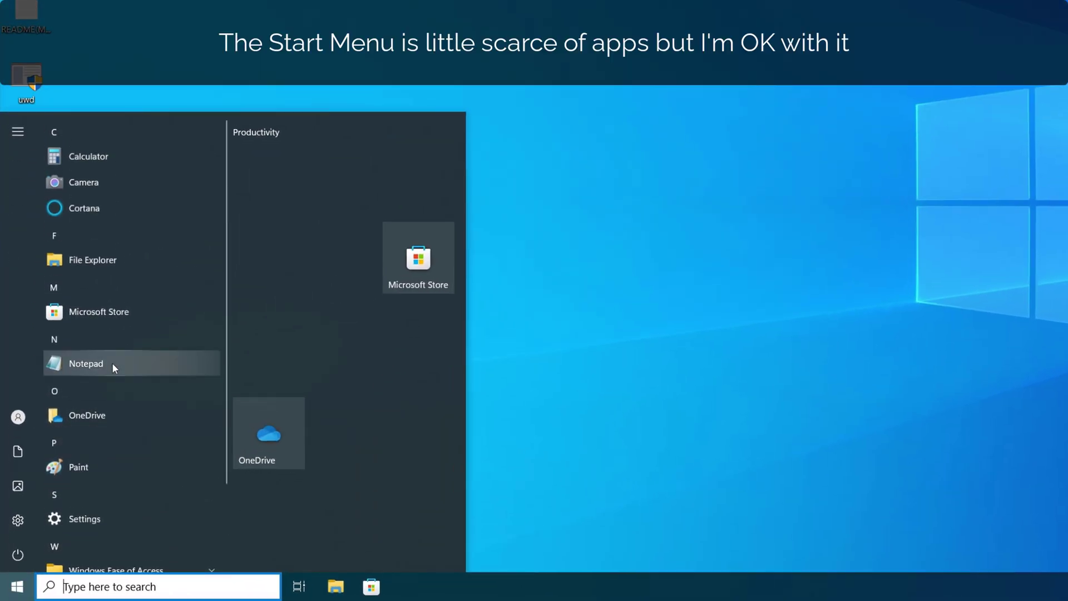
{"action": "scroll", "coordinate": [112, 362], "scroll_direction": "down", "scroll_amount": 2}
{"action": "scroll", "coordinate": [112, 363], "scroll_direction": "up", "scroll_amount": 1}
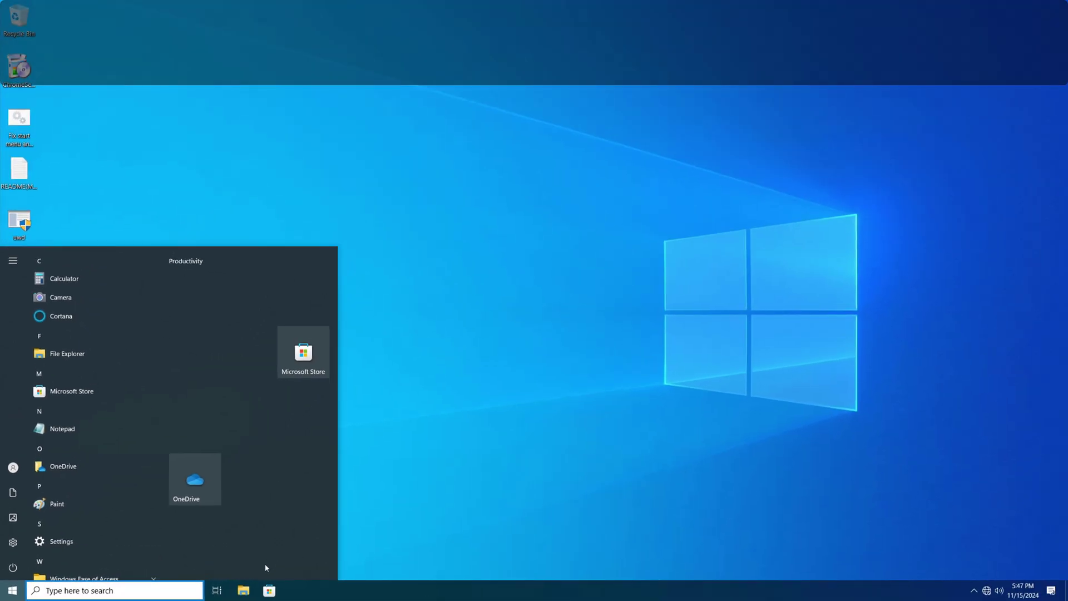
Step: View This PC in File Explorer, then close the window
{"action": "left_click", "coordinate": [243, 590]}
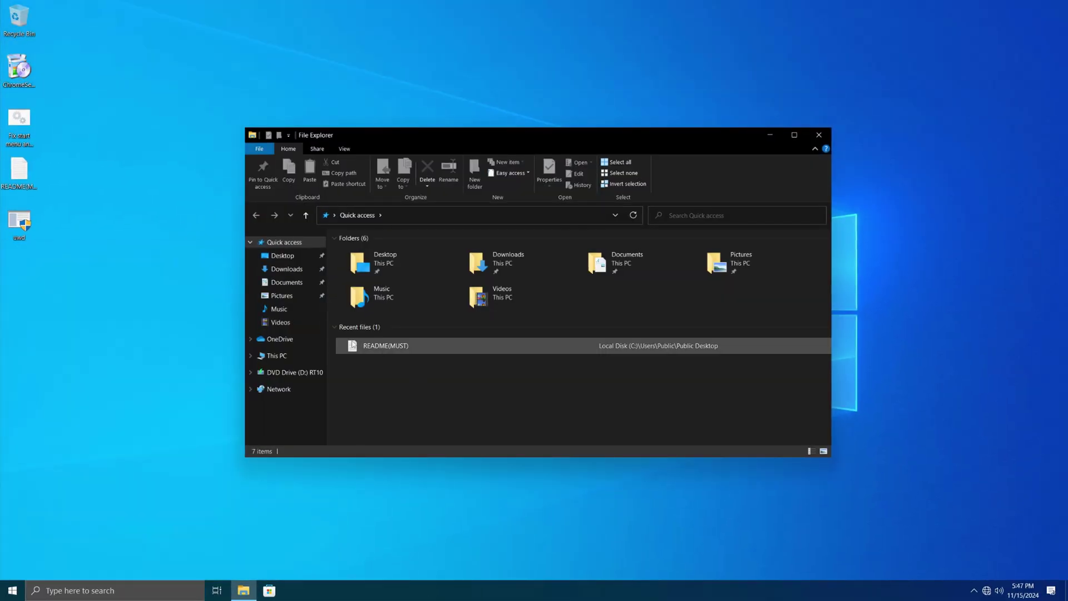
{"action": "left_click", "coordinate": [277, 355]}
{"action": "left_click", "coordinate": [818, 135]}
Step: Examine the processes, performance, app history and process details in Task Manager, then close it
{"action": "right_click", "coordinate": [816, 590]}
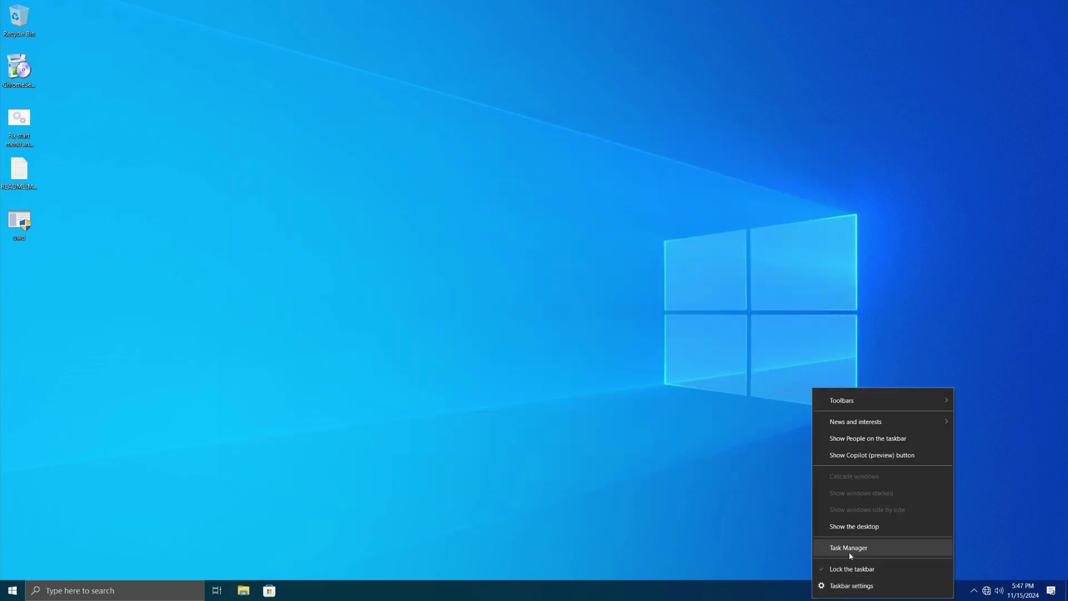
{"action": "left_click", "coordinate": [850, 547]}
{"action": "left_click", "coordinate": [83, 243]}
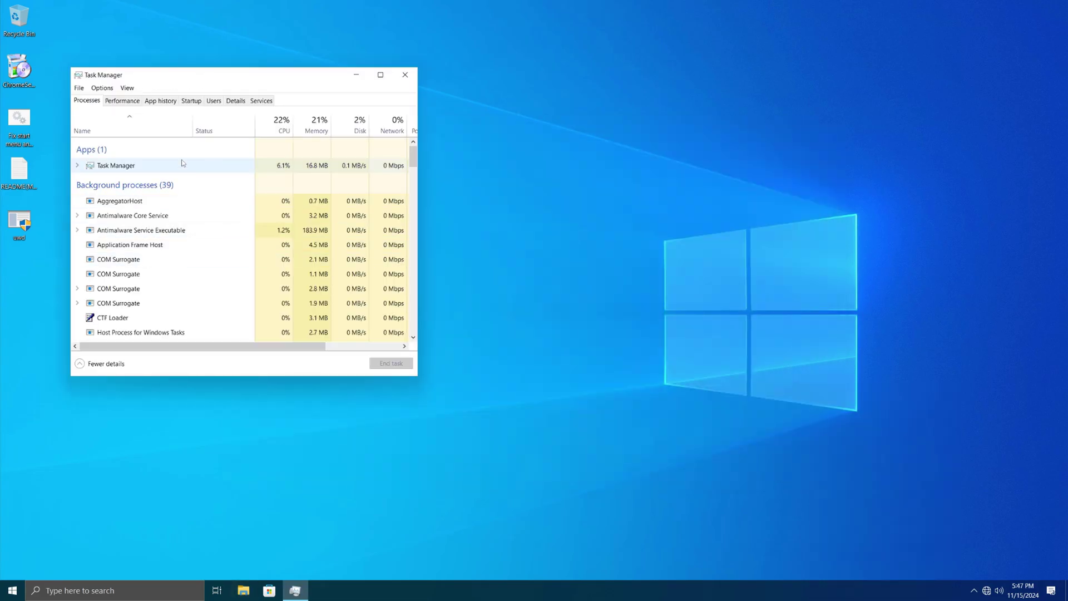
{"action": "scroll", "coordinate": [181, 232], "scroll_direction": "down", "scroll_amount": 8}
{"action": "scroll", "coordinate": [154, 195], "scroll_direction": "up", "scroll_amount": 8}
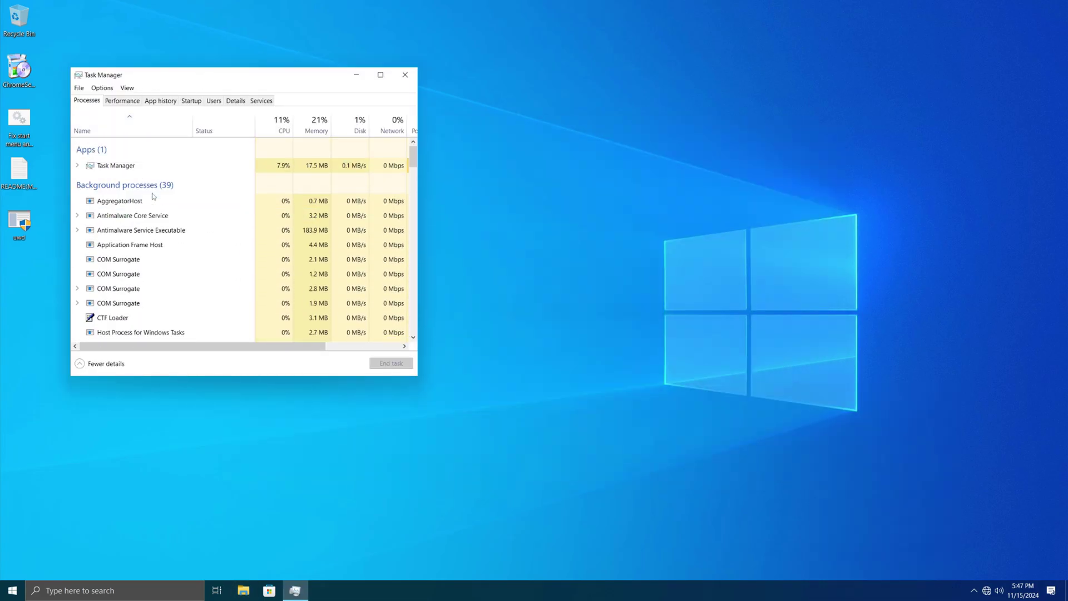
{"action": "left_click", "coordinate": [119, 104]}
{"action": "left_click", "coordinate": [160, 101]}
{"action": "left_click", "coordinate": [228, 104]}
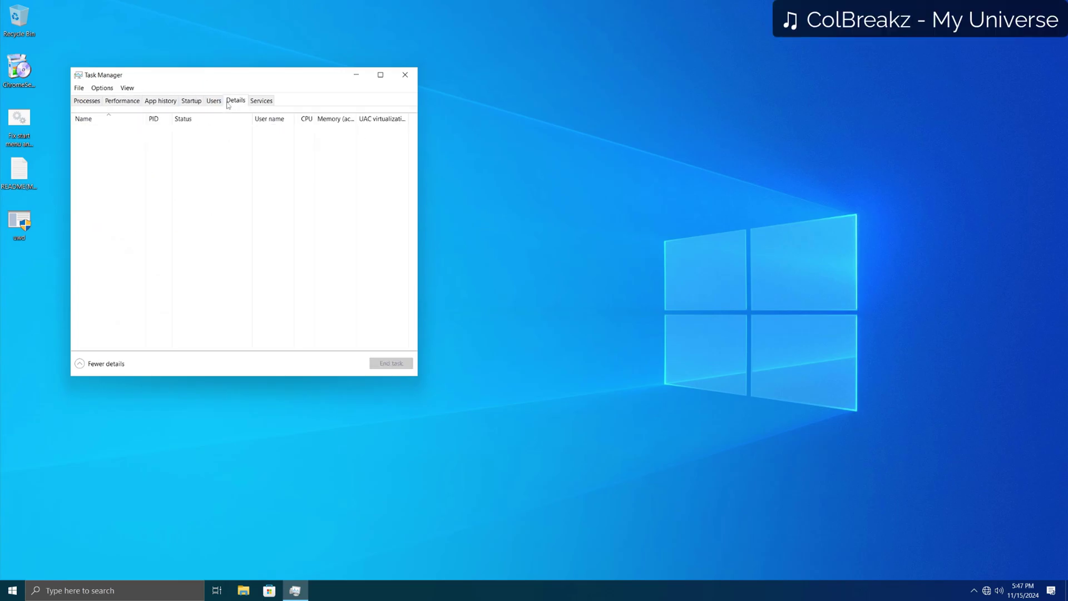
{"action": "left_click", "coordinate": [87, 100]}
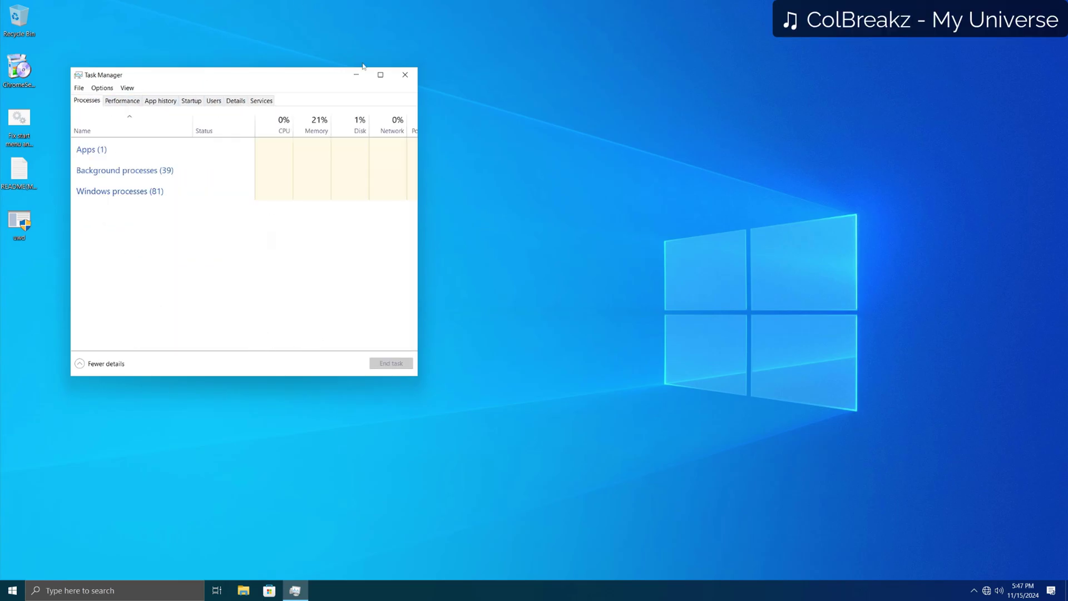
{"action": "left_click", "coordinate": [406, 75]}
Step: Try to launch Windows Terminal
{"action": "right_click", "coordinate": [20, 594]}
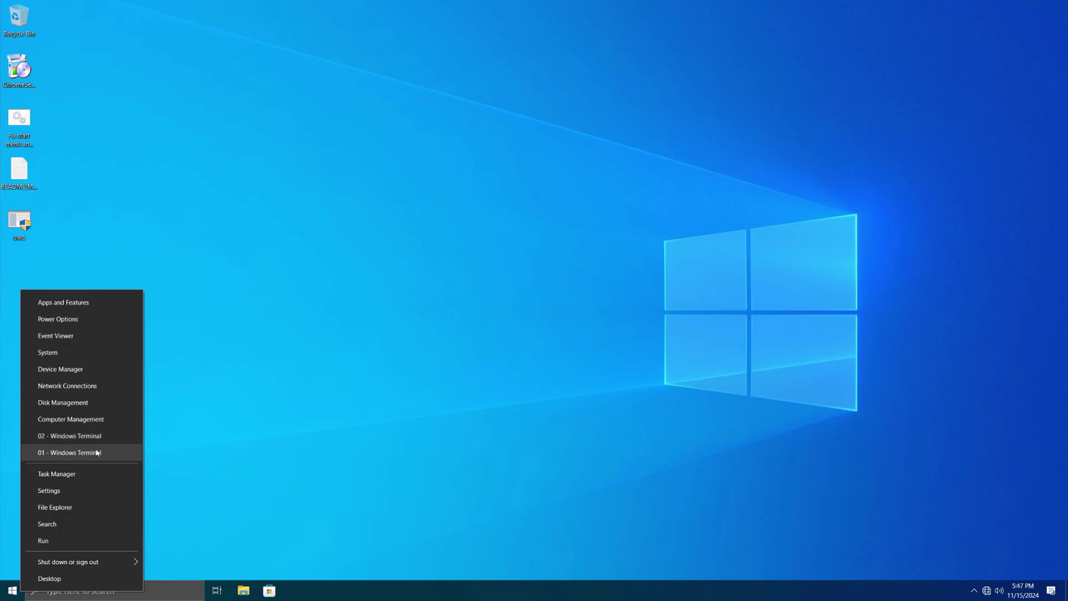
{"action": "left_click", "coordinate": [594, 275]}
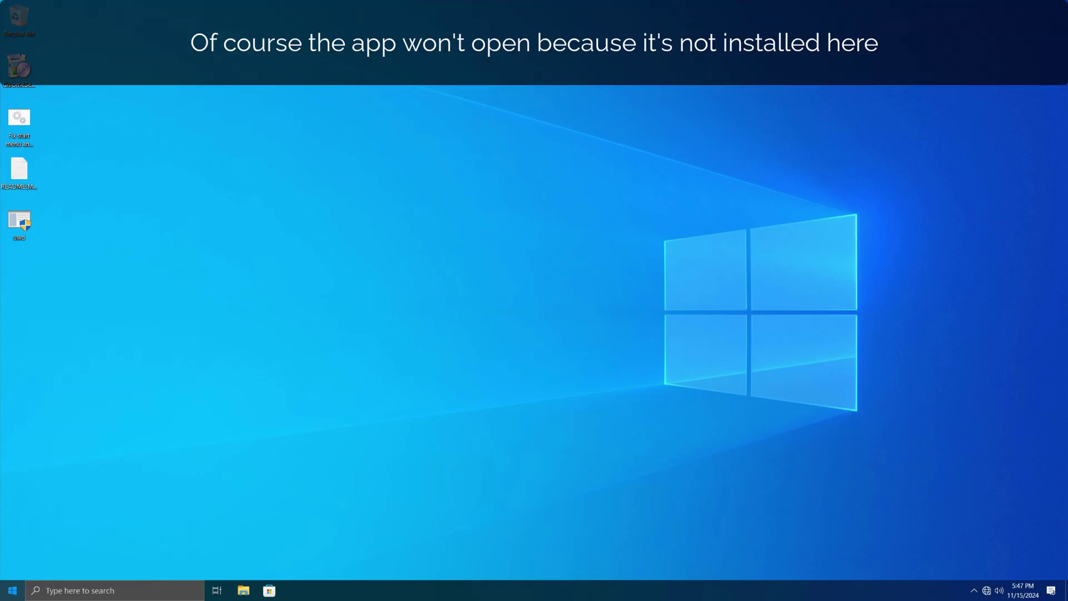
Step: Open Windows Tools and run Command Prompt as administrator, moving its window toward the middle of the desktop
{"action": "left_click", "coordinate": [13, 590]}
{"action": "scroll", "coordinate": [86, 477], "scroll_direction": "up", "scroll_amount": 2}
{"action": "scroll", "coordinate": [85, 500], "scroll_direction": "down", "scroll_amount": 2}
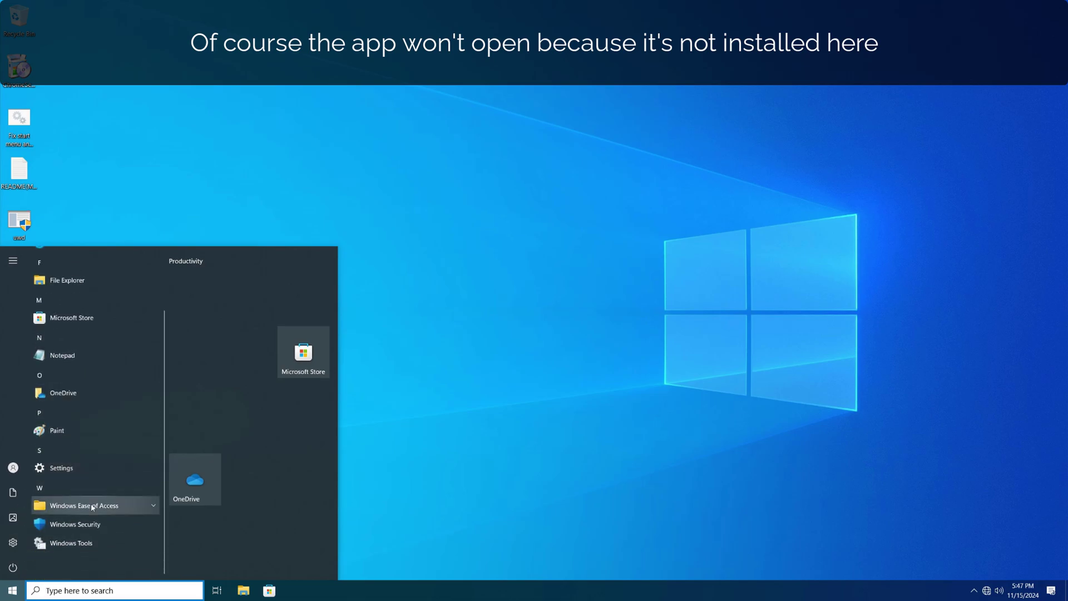
{"action": "left_click", "coordinate": [71, 543]}
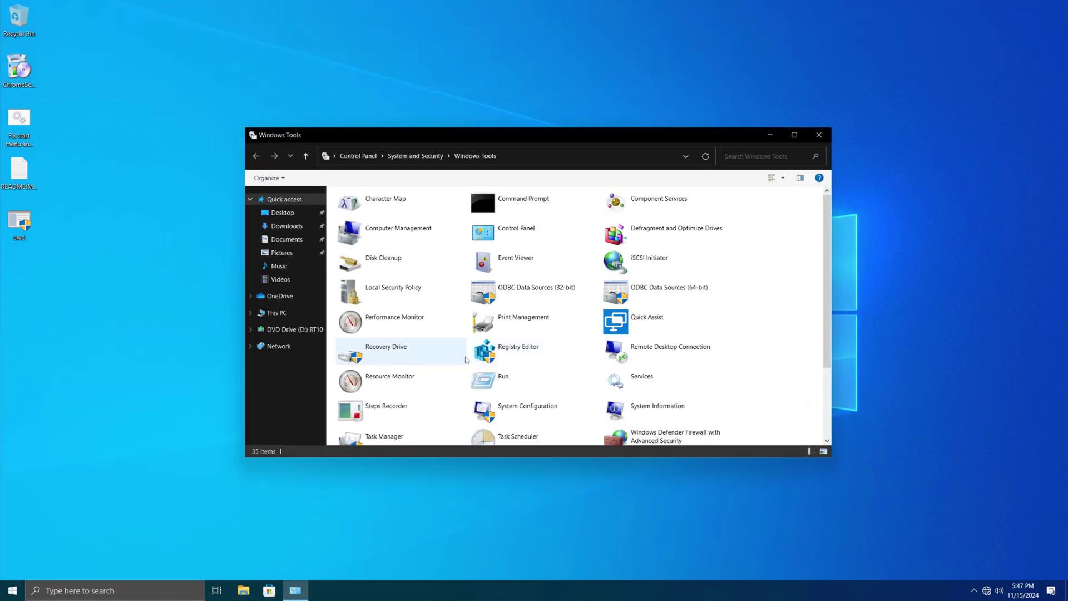
{"action": "right_click", "coordinate": [505, 201]}
{"action": "left_click", "coordinate": [533, 230]}
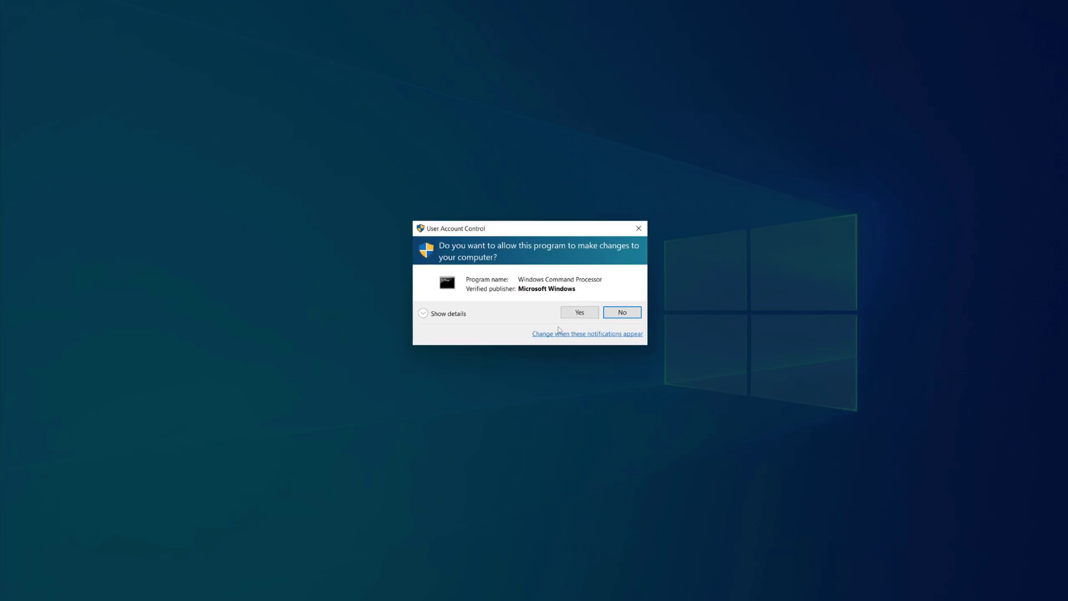
{"action": "left_click", "coordinate": [577, 313]}
{"action": "left_click_drag", "start_coordinate": [295, 87], "coordinate": [446, 176]}
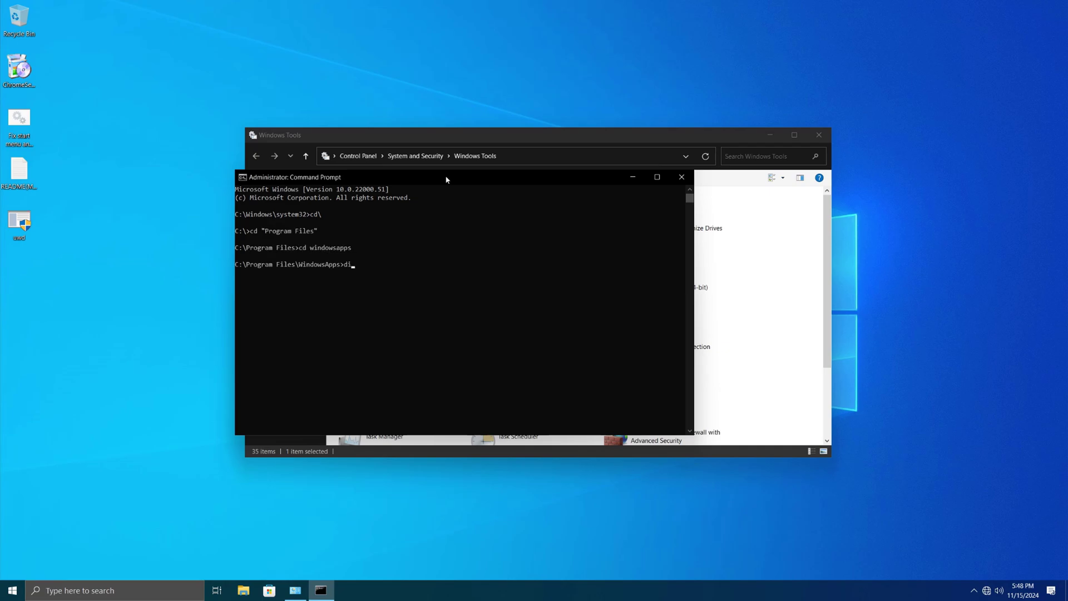
Step: List the contents of C:\Program Files\WindowsApps with dir, review the app packages, and close the windows
{"action": "type", "text": "r"}
{"action": "key", "text": "Return"}
{"action": "scroll", "coordinate": [253, 280], "scroll_direction": "up", "scroll_amount": 10}
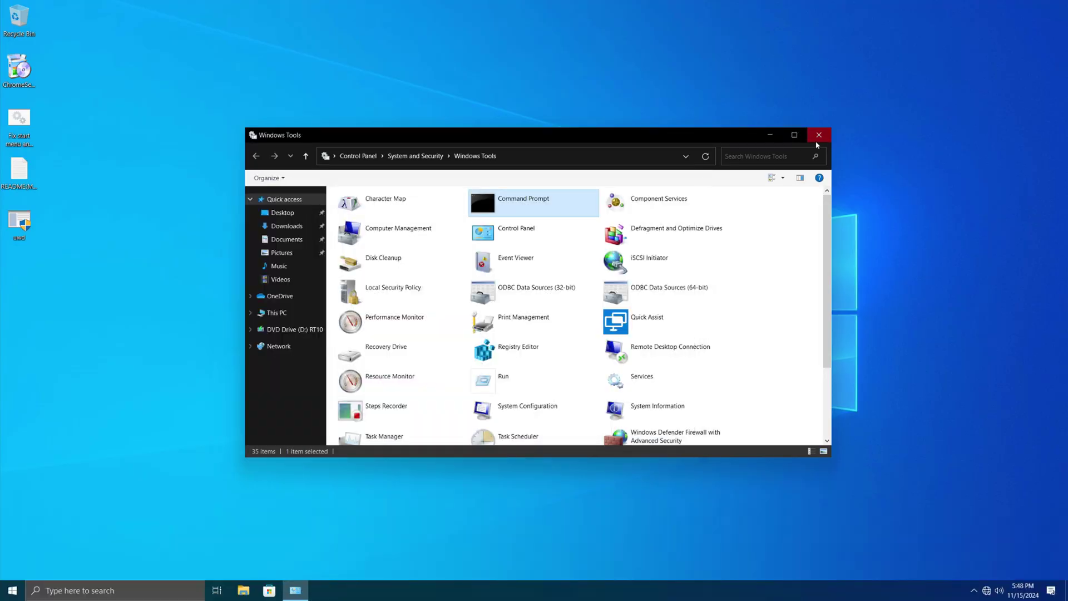
{"action": "left_click", "coordinate": [817, 137]}
Step: Set the taskbar's Search option to Show search icon, then close Settings
{"action": "right_click", "coordinate": [496, 588]}
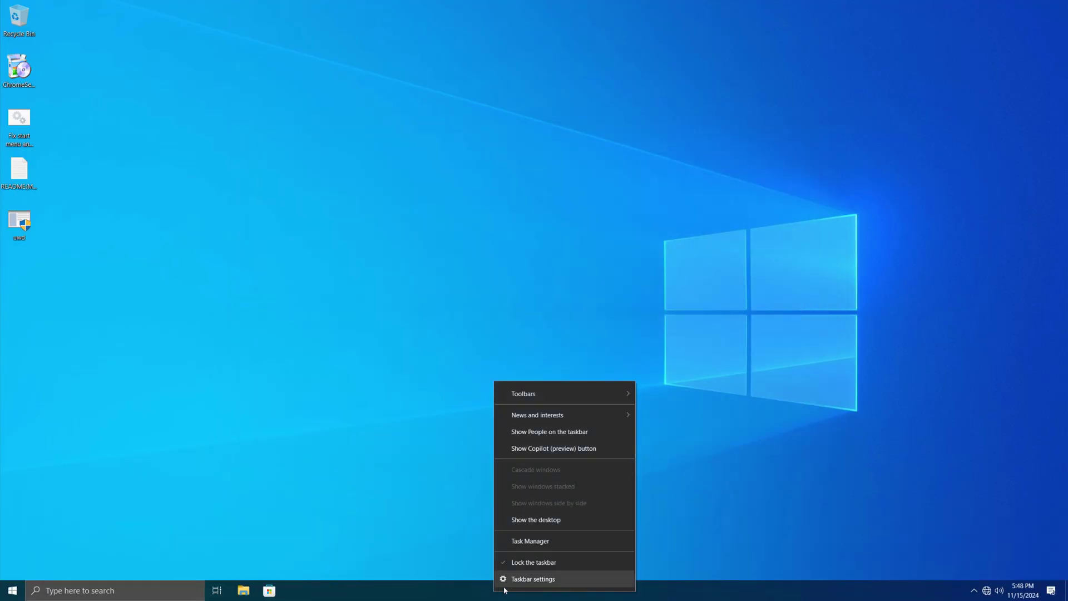
{"action": "left_click", "coordinate": [523, 576]}
{"action": "scroll", "coordinate": [413, 286], "scroll_direction": "down", "scroll_amount": 3}
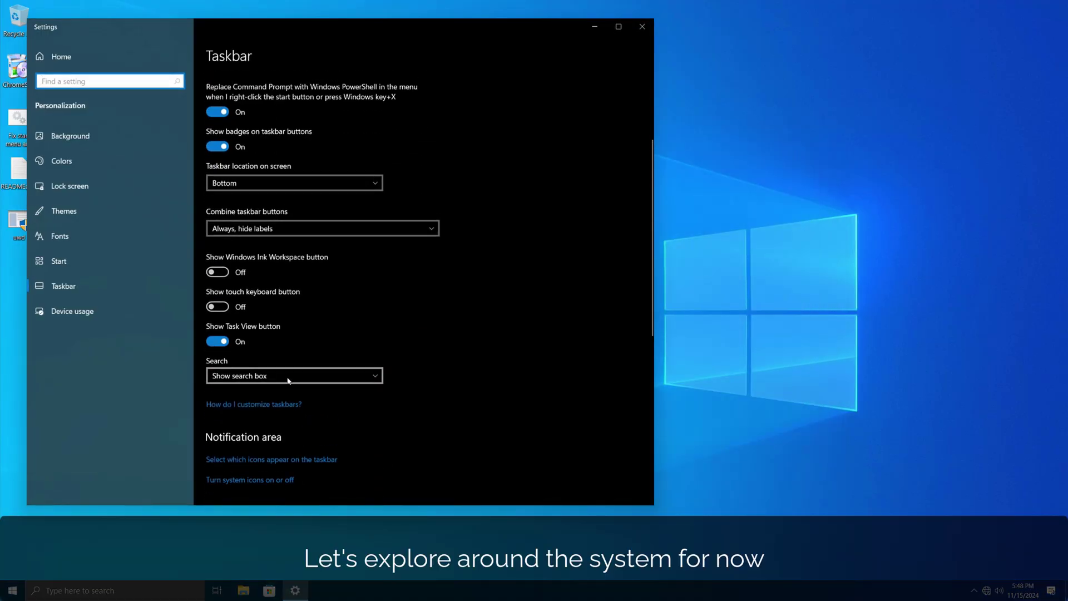
{"action": "scroll", "coordinate": [270, 283], "scroll_direction": "up", "scroll_amount": 3}
{"action": "scroll", "coordinate": [269, 284], "scroll_direction": "down", "scroll_amount": 3}
{"action": "left_click", "coordinate": [270, 375]}
{"action": "left_click", "coordinate": [270, 359]}
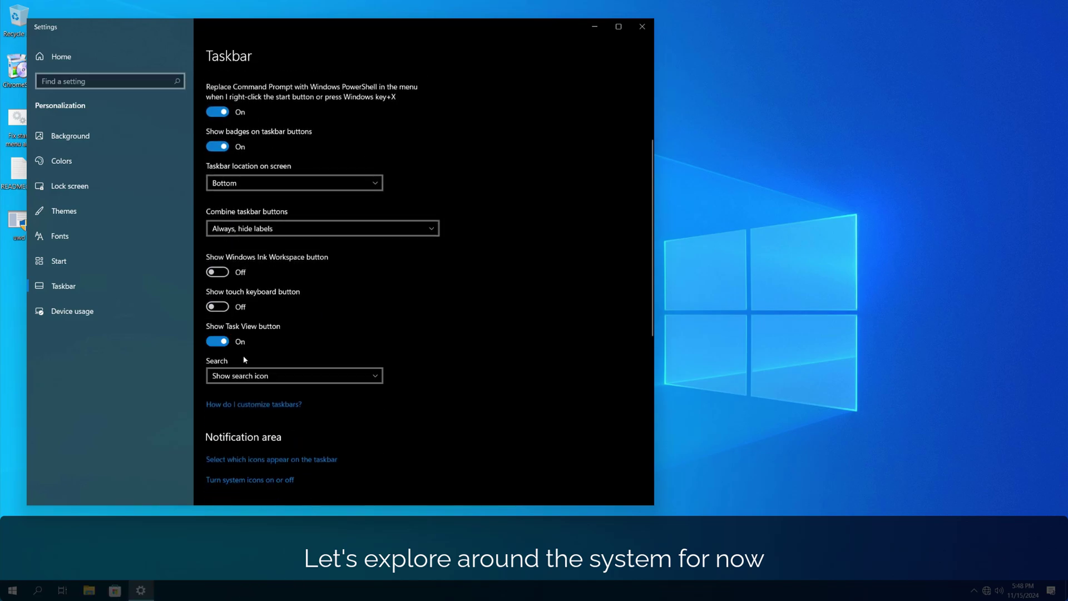
{"action": "scroll", "coordinate": [477, 276], "scroll_direction": "up", "scroll_amount": 2}
{"action": "left_click", "coordinate": [641, 26]}
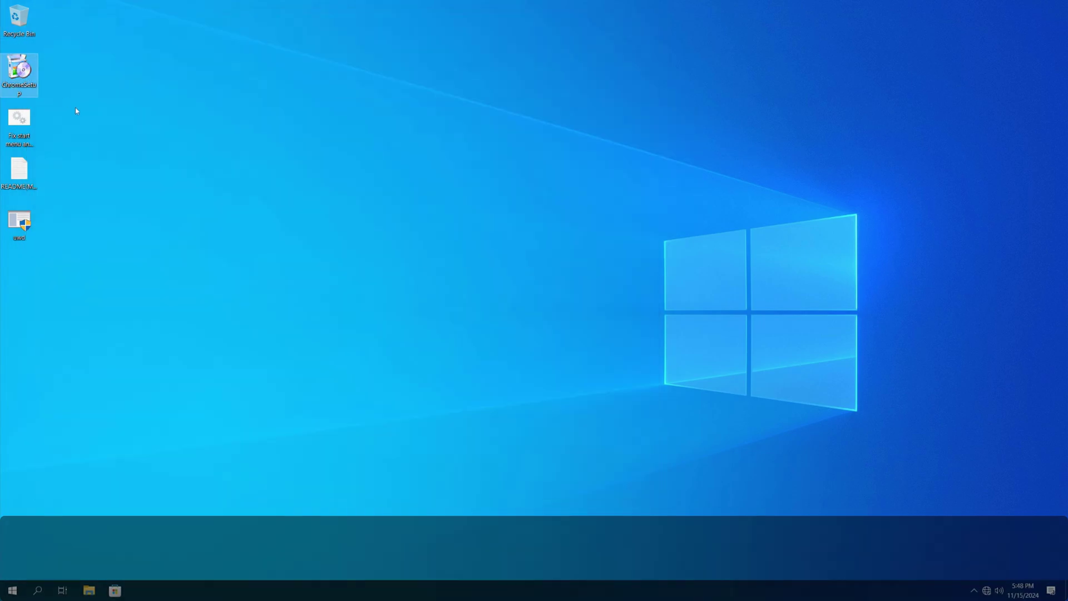
Step: Go from the Recycle Bin to This PC and eject the RT10 disc from DVD Drive (D:)
{"action": "double_click", "coordinate": [30, 31]}
{"action": "left_click", "coordinate": [410, 357]}
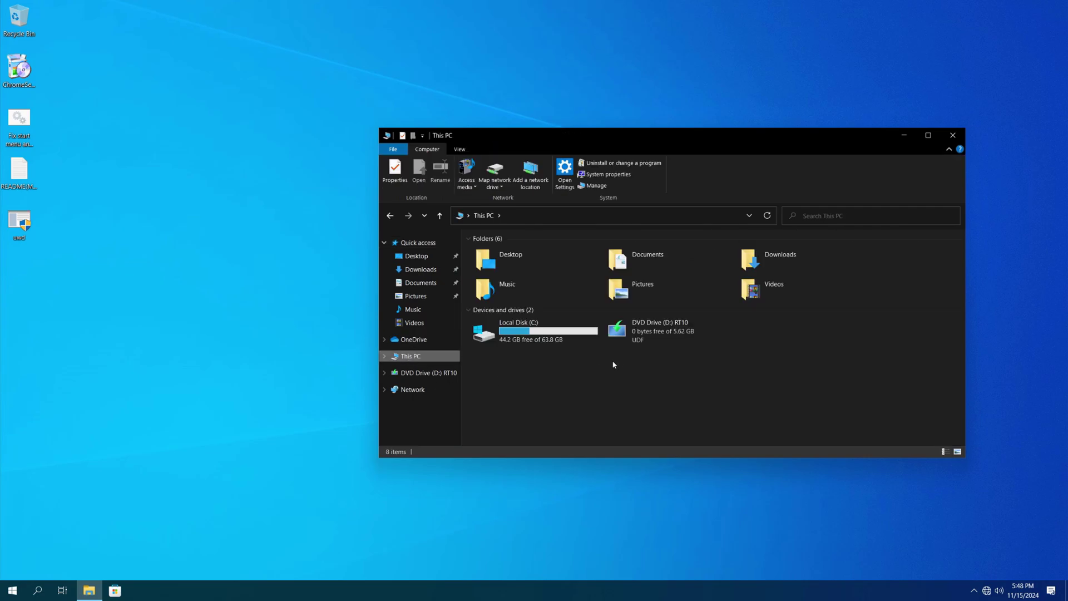
{"action": "right_click", "coordinate": [645, 339]}
{"action": "left_click", "coordinate": [566, 342]}
{"action": "left_click", "coordinate": [565, 342]}
Step: Review Cortana's shortcut options in the Start menu, including its additional app options, and dismiss them
{"action": "key", "text": "super"}
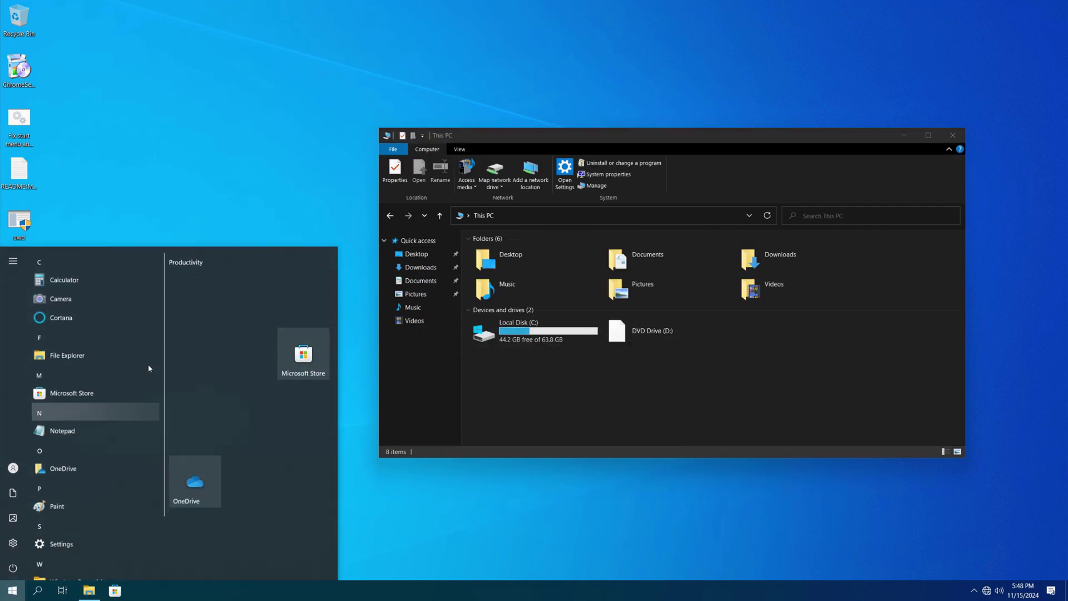
{"action": "right_click", "coordinate": [83, 317]}
{"action": "mouse_move", "coordinate": [200, 343]}
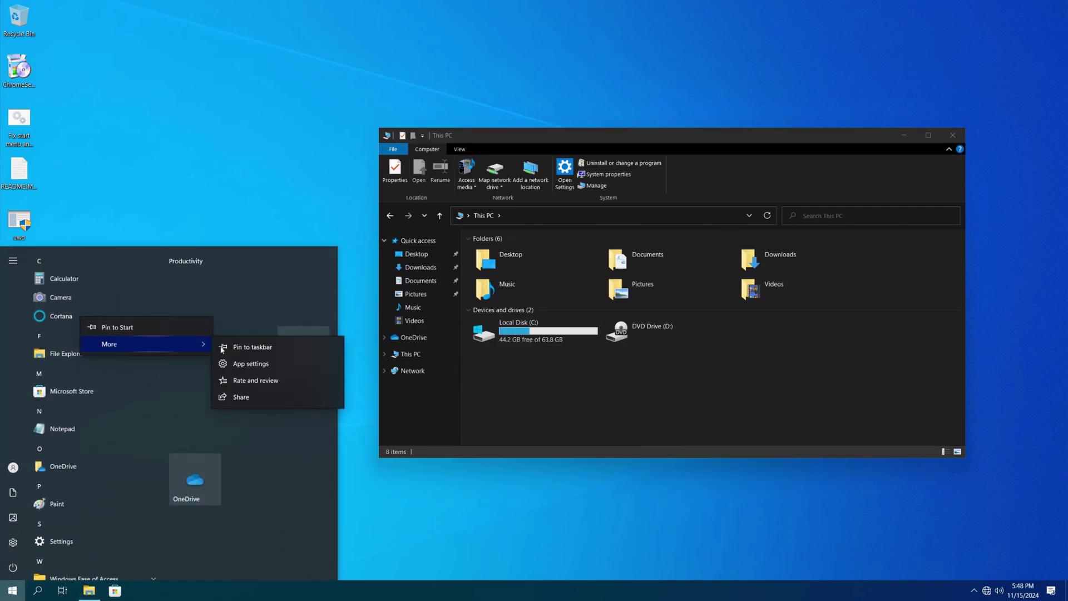
{"action": "left_click", "coordinate": [185, 365]}
Step: Launch Notepad, write "hi" in the blank document and close it without saving
{"action": "left_click", "coordinate": [62, 429]}
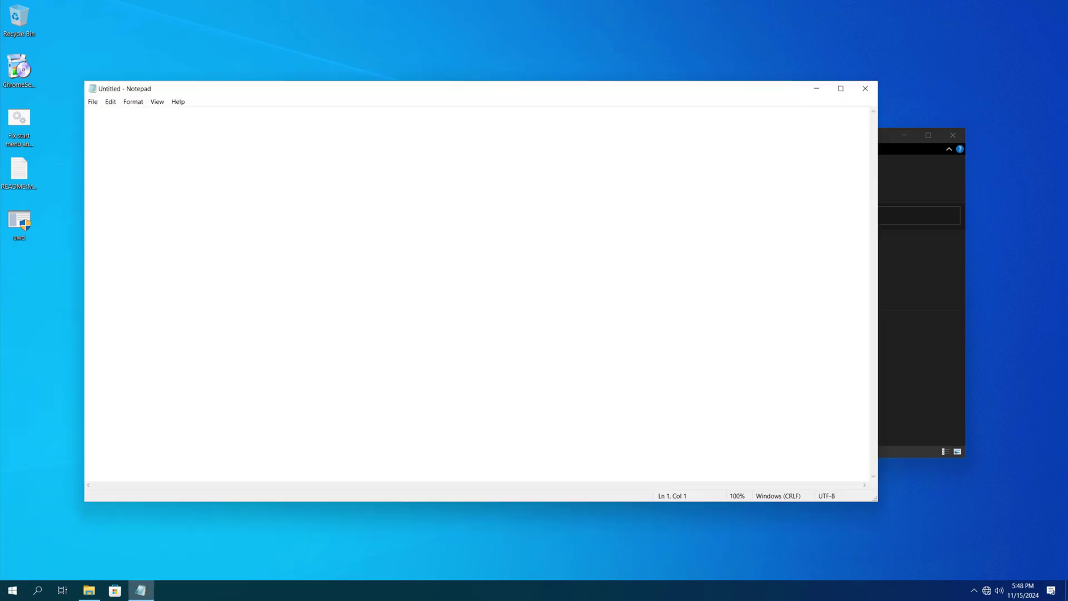
{"action": "key", "text": "alt+F4"}
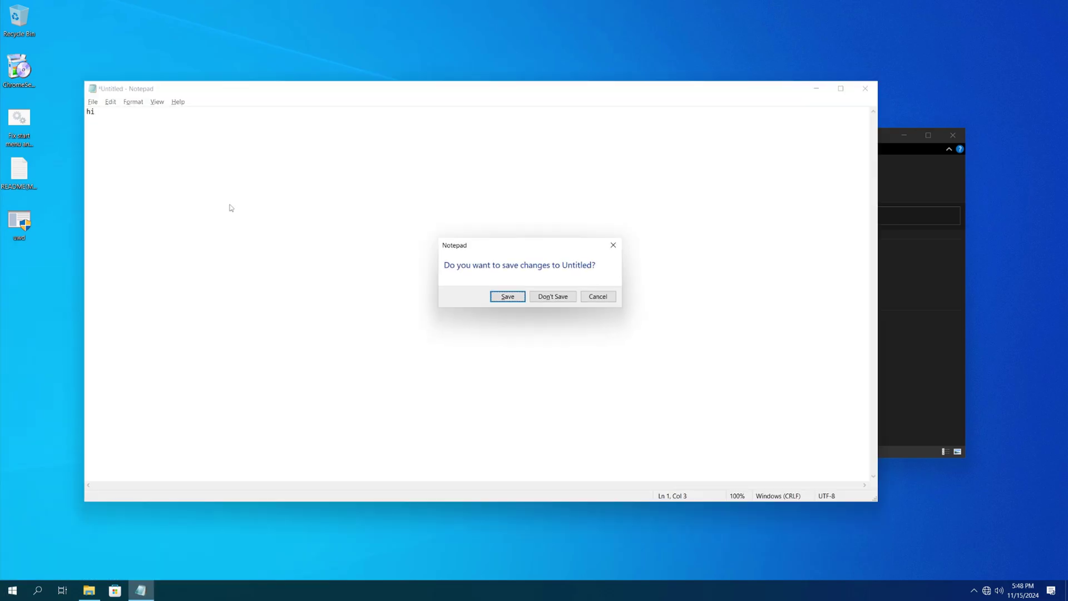
{"action": "left_click", "coordinate": [563, 297]}
Step: Launch Calculator, Camera and Microsoft Store, and close the This PC window
{"action": "key", "text": "super"}
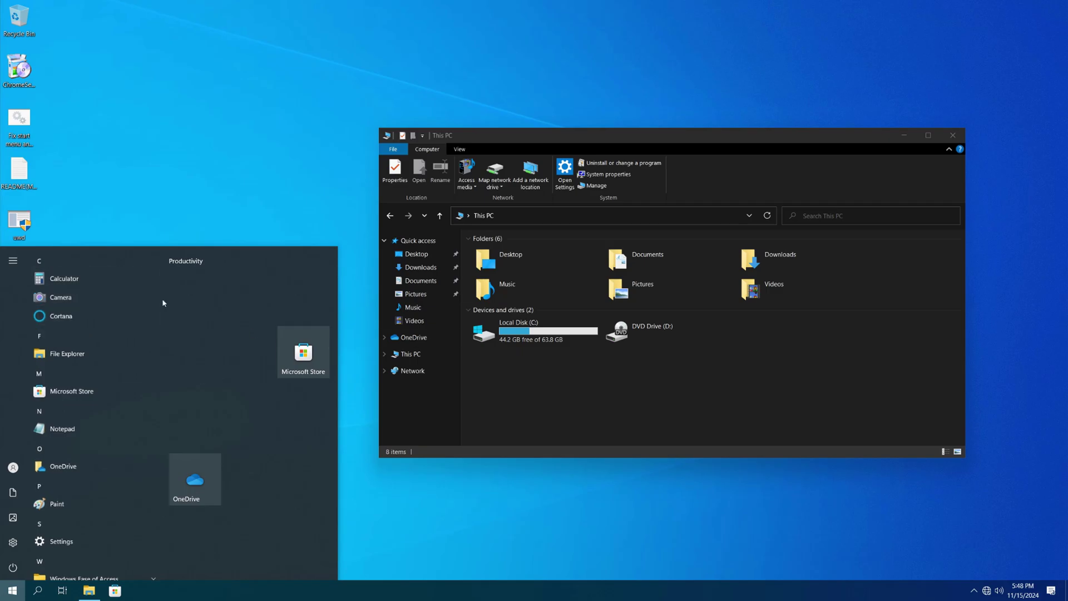
{"action": "left_click", "coordinate": [107, 279]}
{"action": "left_click", "coordinate": [953, 135]}
{"action": "key", "text": "super"}
{"action": "left_click", "coordinate": [62, 300]}
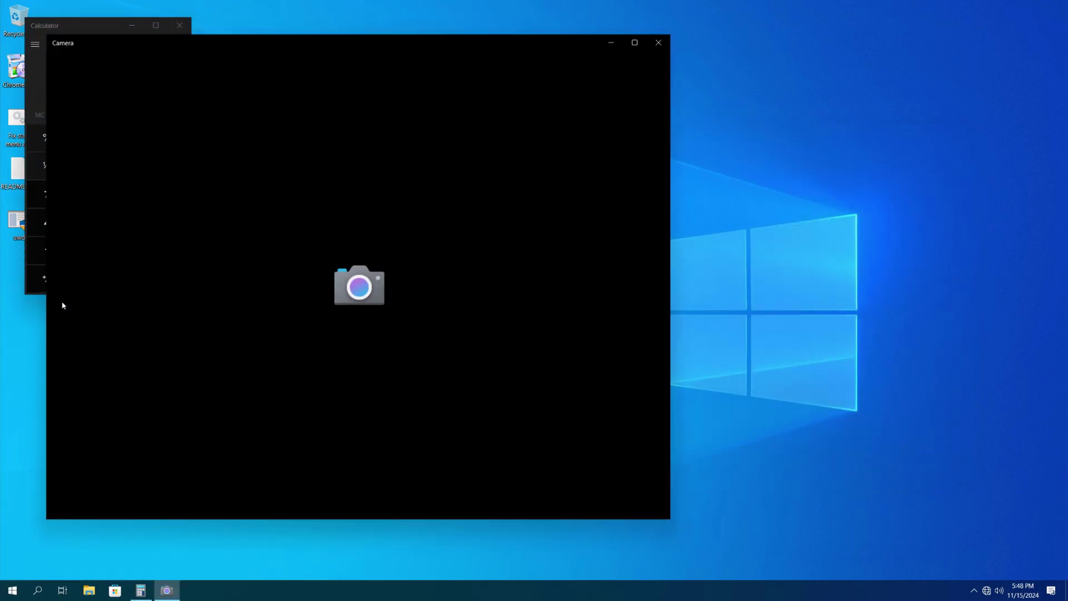
{"action": "key", "text": "super"}
{"action": "left_click", "coordinate": [88, 395]}
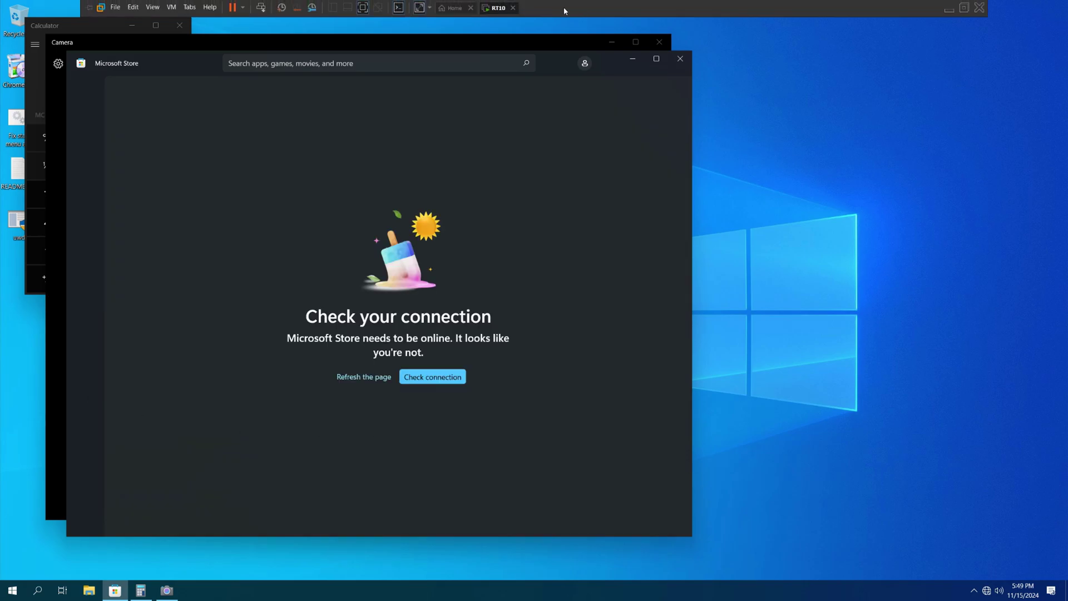
Step: Connect the RT10 virtual machine to the network and refresh the Microsoft Store page
{"action": "right_click", "coordinate": [501, 9]}
{"action": "mouse_move", "coordinate": [534, 45]}
{"action": "left_click", "coordinate": [759, 41]}
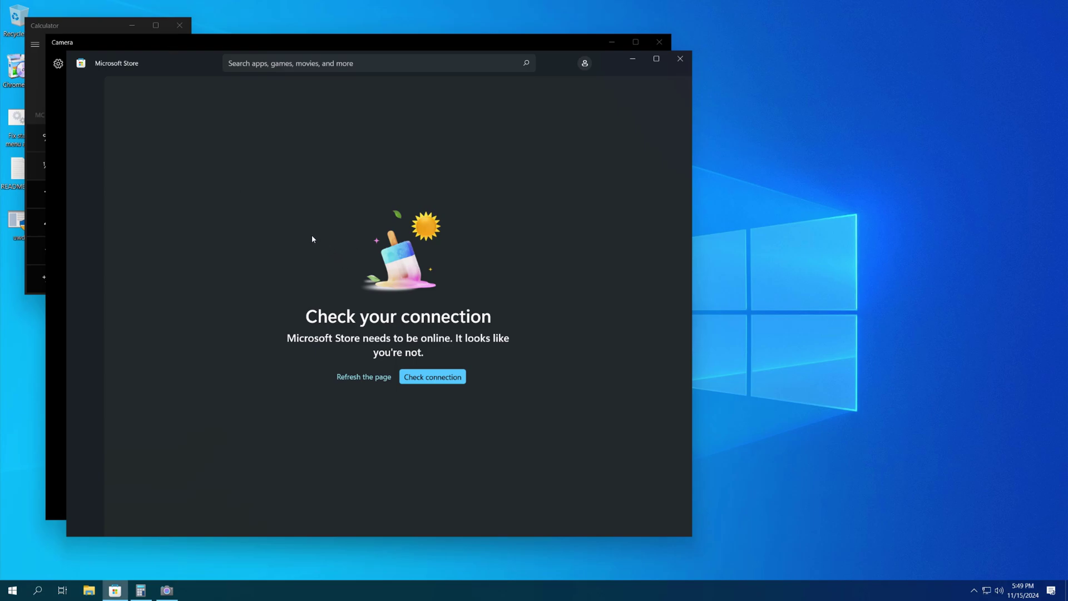
{"action": "left_click", "coordinate": [364, 376]}
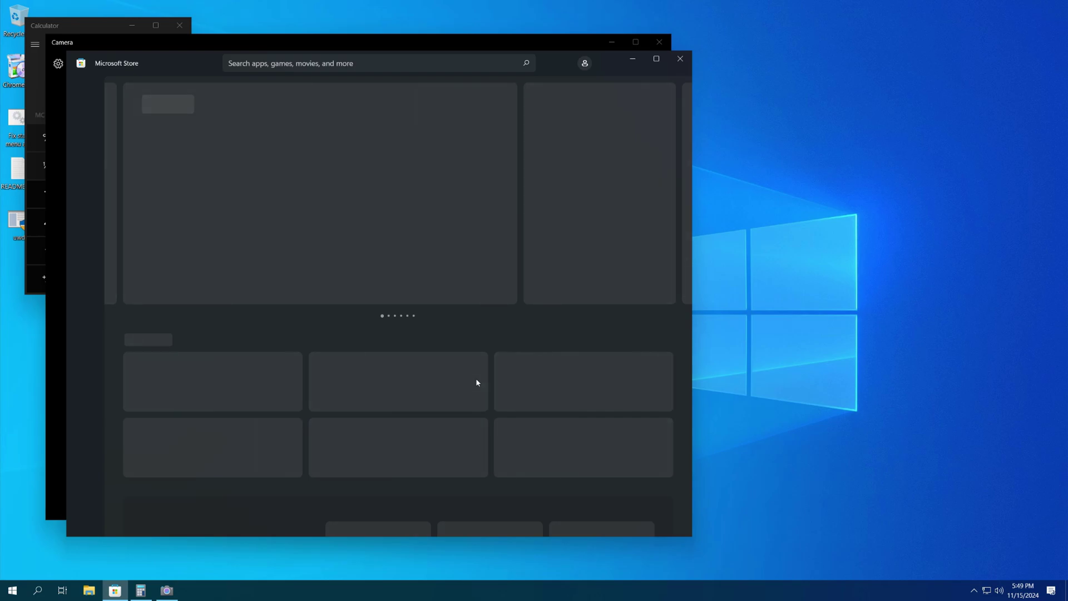
Step: Open Windows Security briefly and close it along with the Microsoft Store, Camera and Calculator windows
{"action": "left_click", "coordinate": [13, 590]}
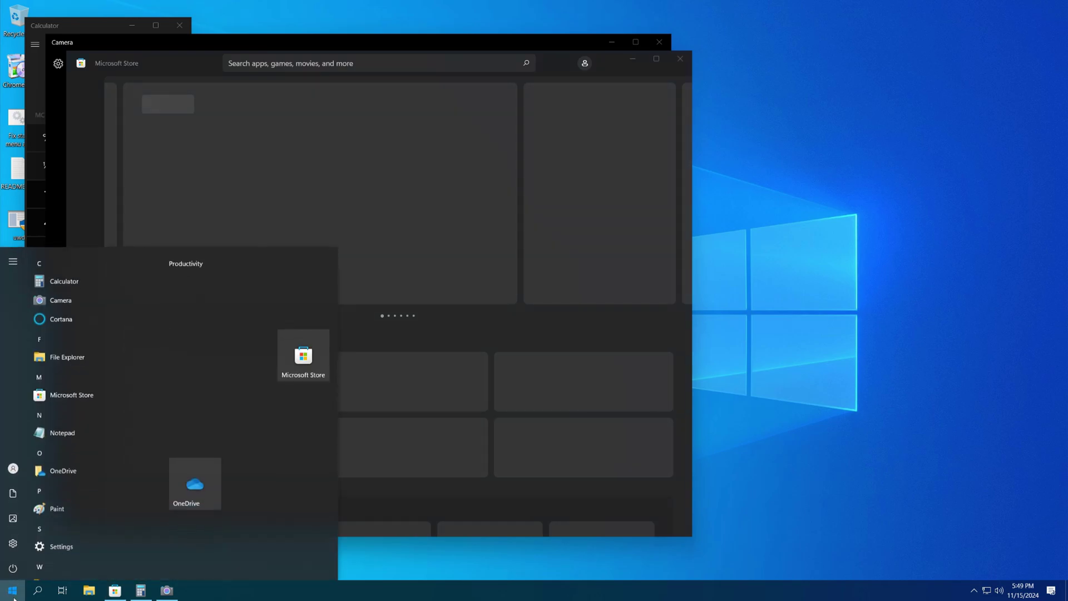
{"action": "scroll", "coordinate": [87, 392], "scroll_direction": "down", "scroll_amount": 5}
{"action": "left_click", "coordinate": [93, 526]}
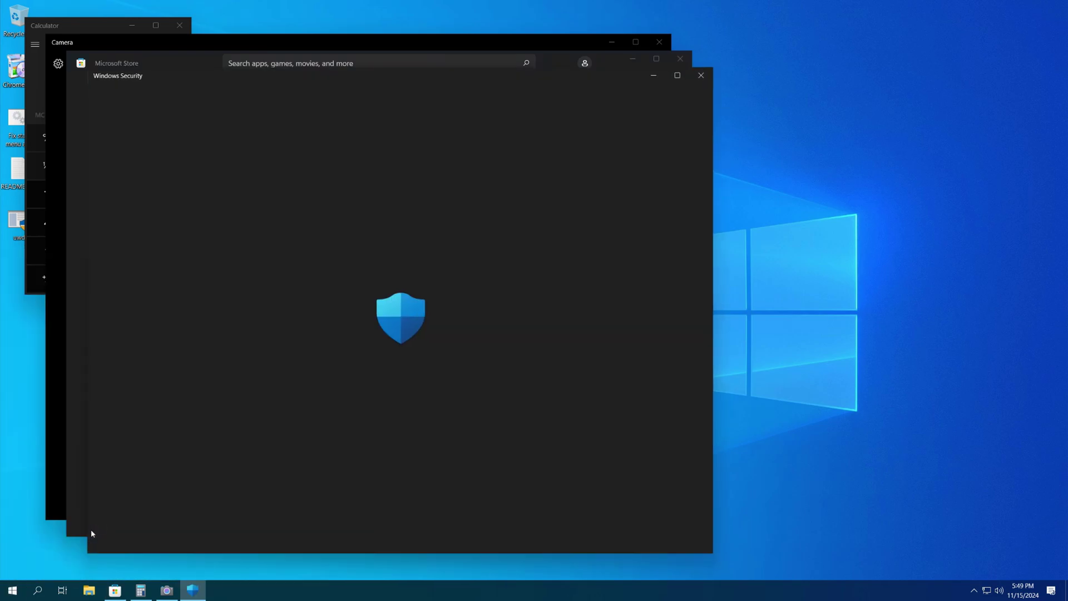
{"action": "left_click", "coordinate": [700, 75]}
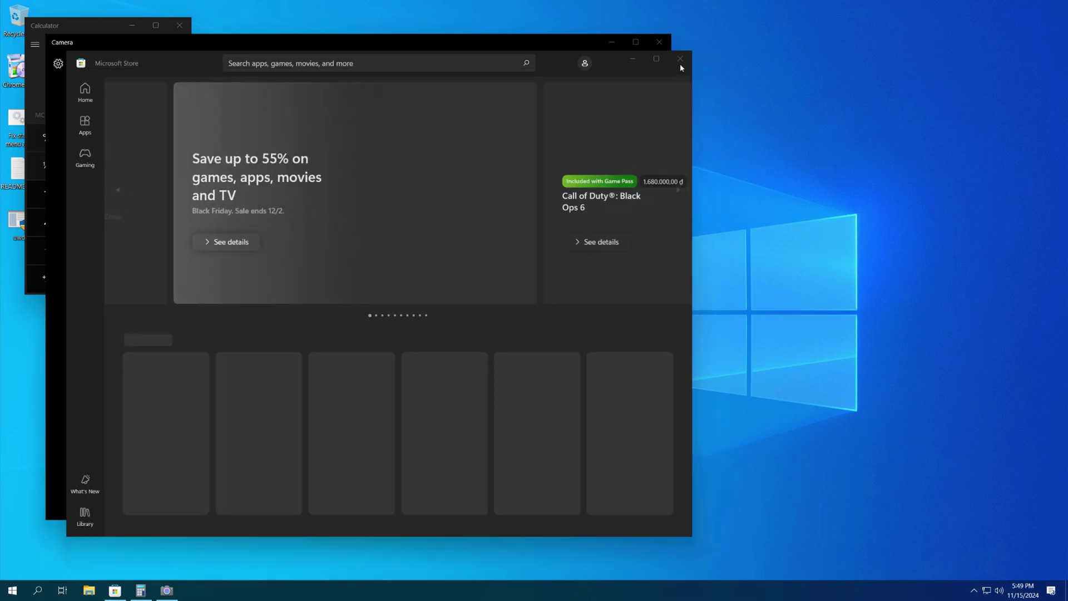
{"action": "left_click", "coordinate": [676, 63]}
{"action": "left_click", "coordinate": [659, 41]}
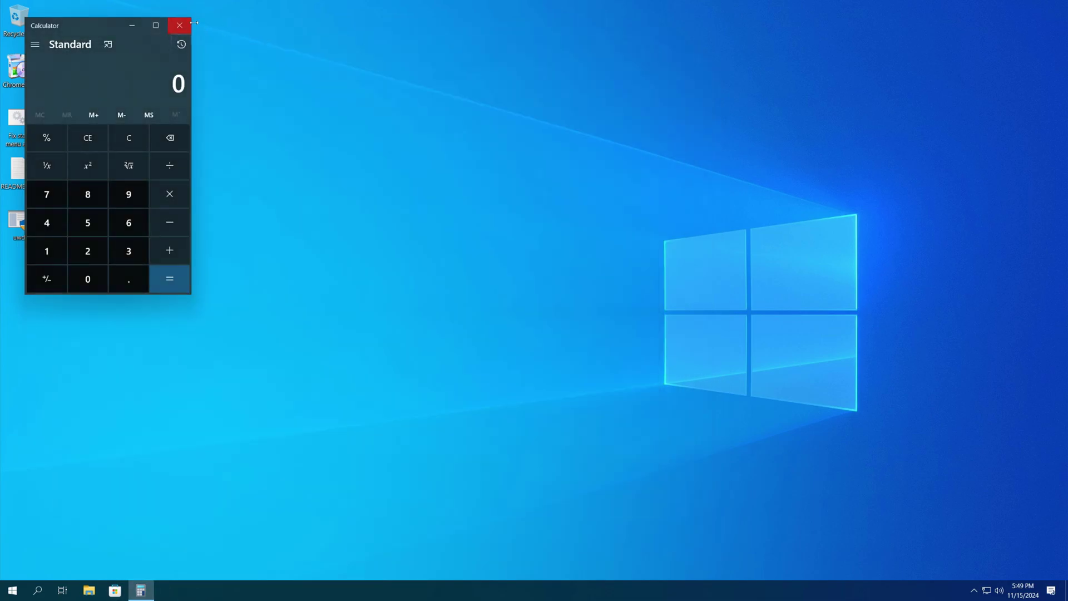
{"action": "left_click", "coordinate": [180, 25]}
{"action": "left_click_drag", "start_coordinate": [214, 292], "coordinate": [443, 448]}
Step: Open Settings and view the System About page and the Bluetooth & other devices page
{"action": "key", "text": "super"}
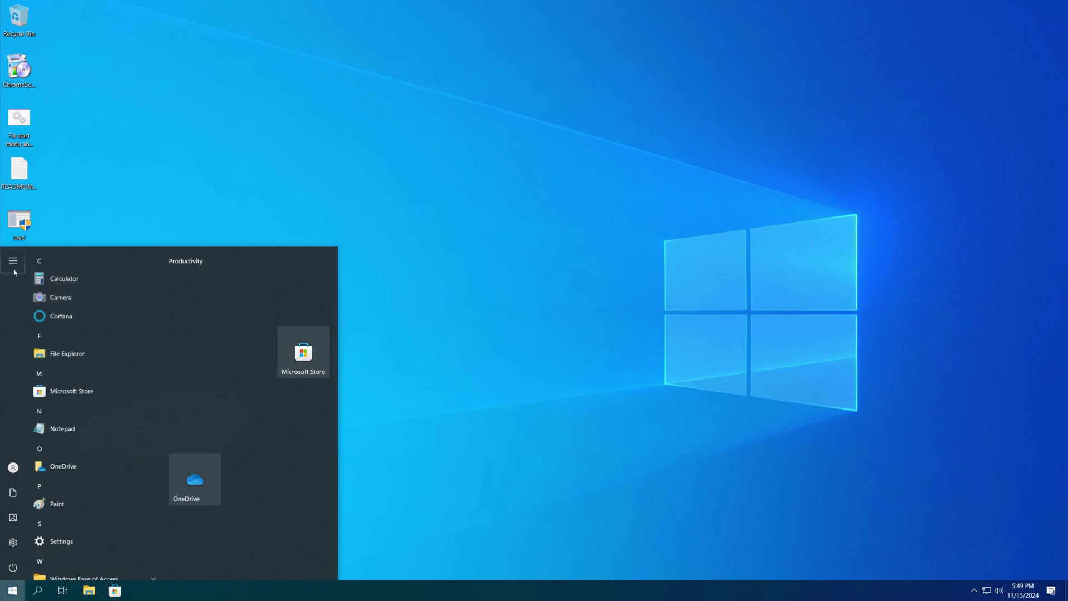
{"action": "left_click", "coordinate": [13, 546]}
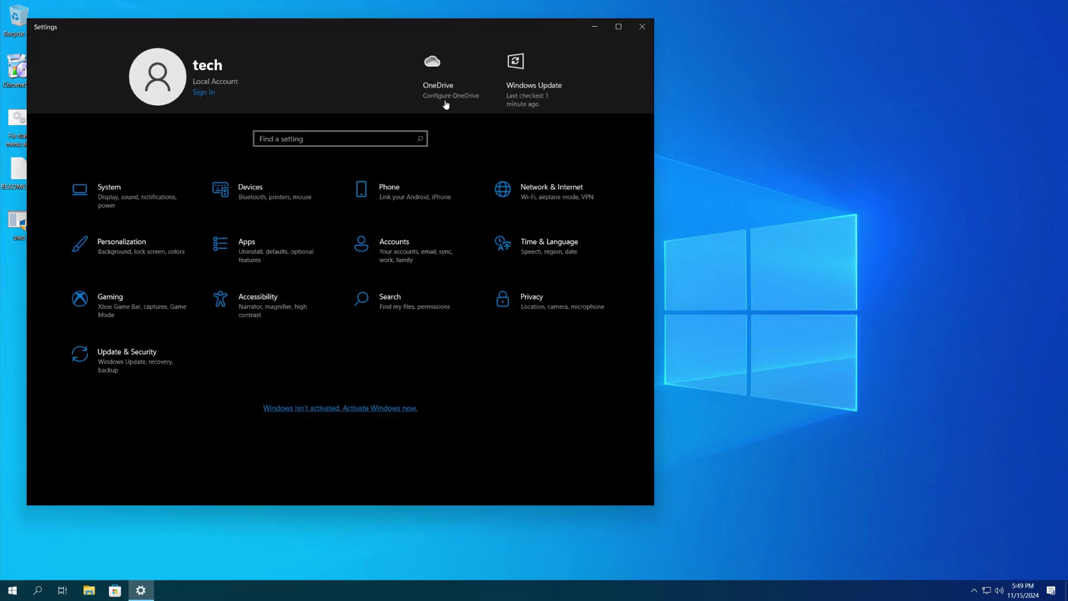
{"action": "left_click", "coordinate": [158, 198]}
{"action": "left_click", "coordinate": [139, 411]}
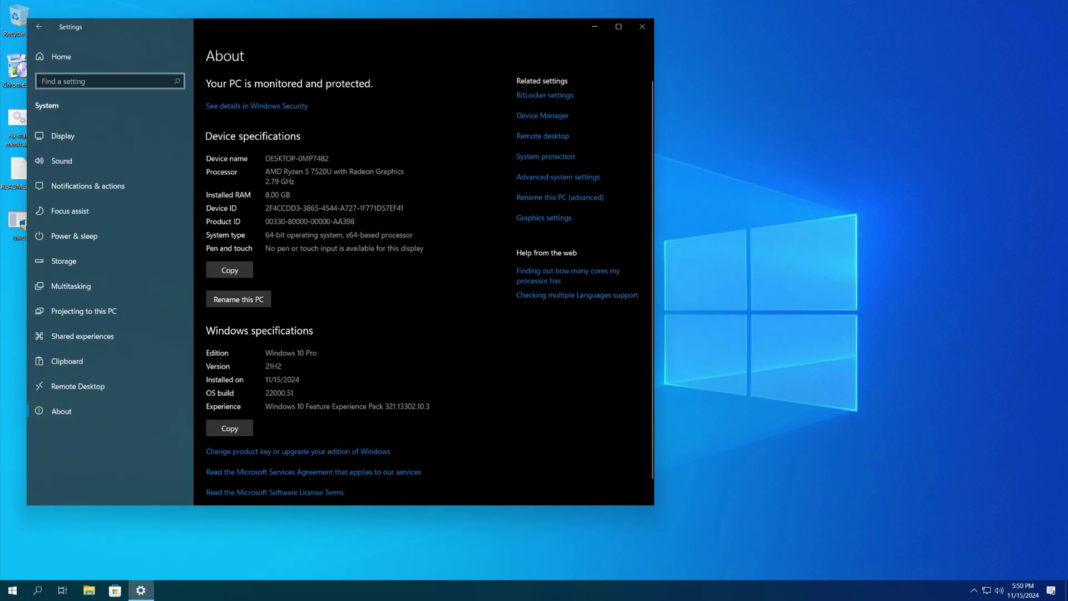
{"action": "left_click", "coordinate": [67, 55]}
{"action": "left_click", "coordinate": [250, 186]}
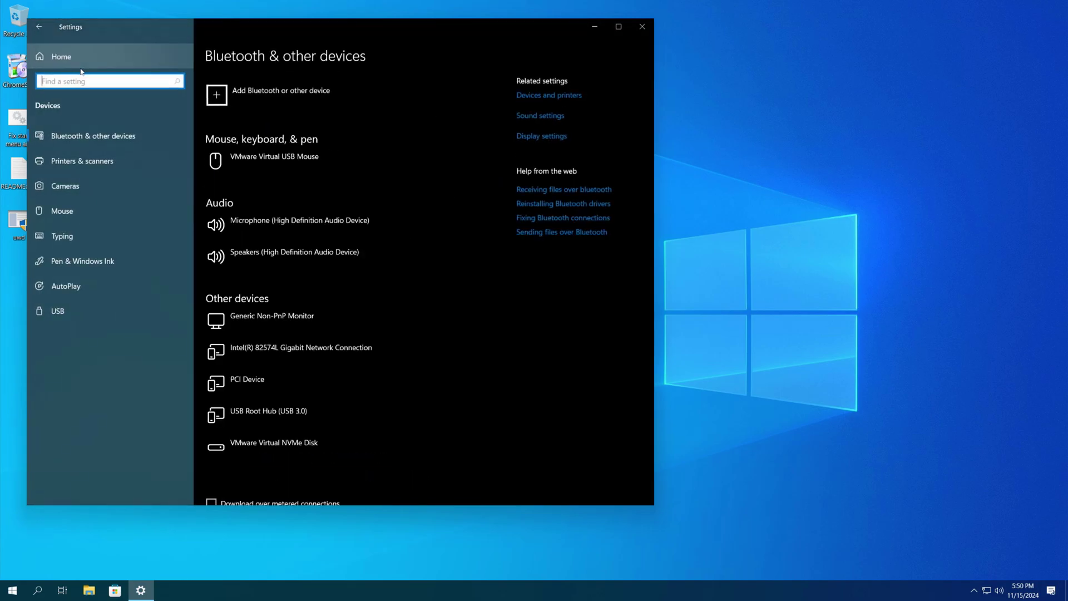
Step: View the Windows Insider Program, Windows Update and configured update policies pages, then return to the Settings home page
{"action": "left_click", "coordinate": [62, 57]}
{"action": "left_click", "coordinate": [122, 344]}
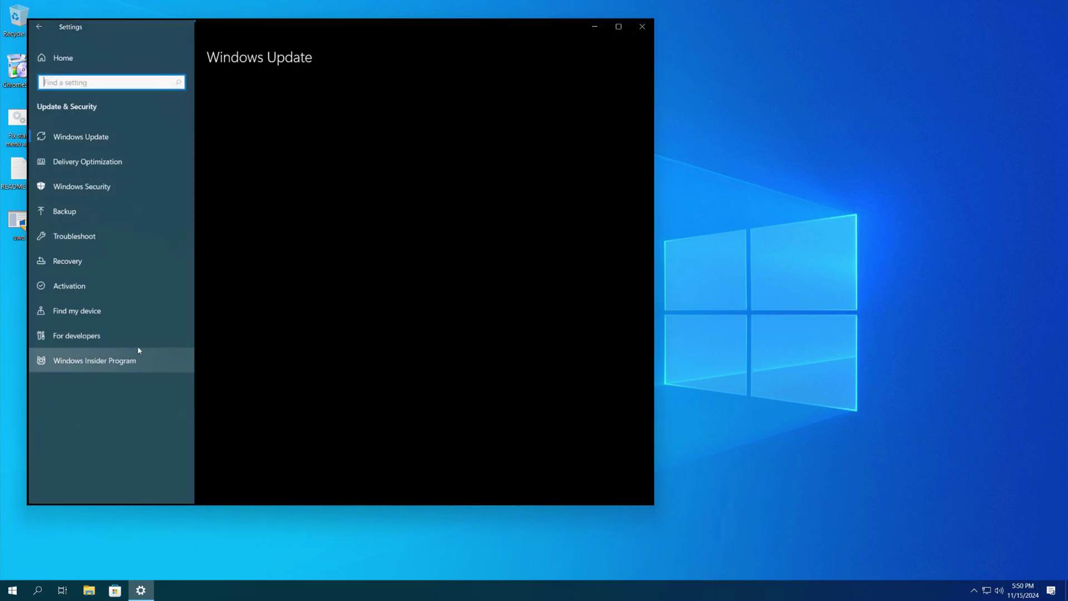
{"action": "left_click", "coordinate": [92, 361]}
{"action": "left_click", "coordinate": [99, 136]}
{"action": "left_click", "coordinate": [384, 78]}
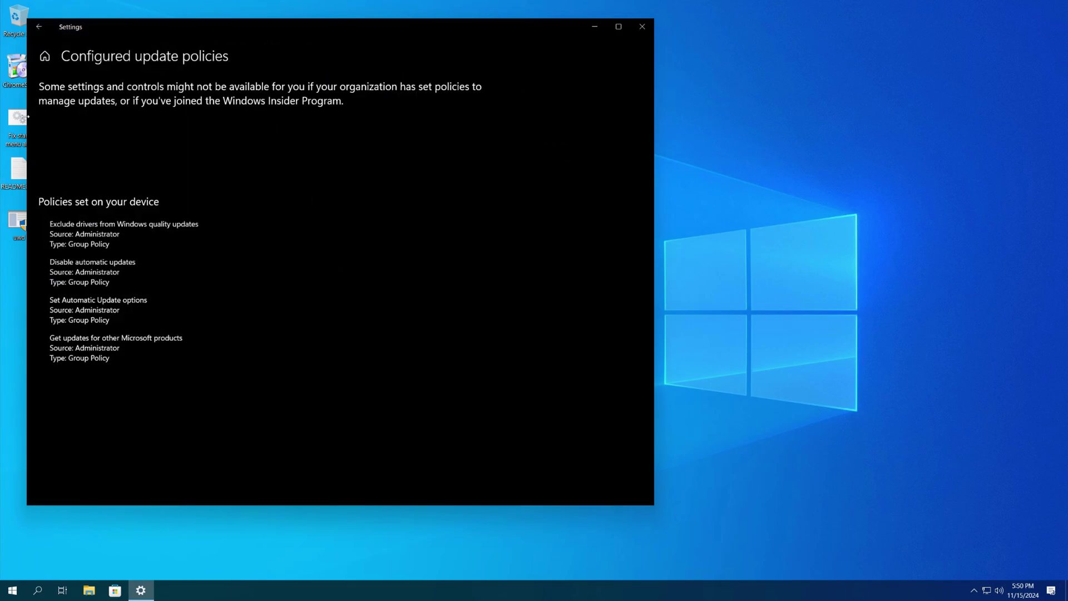
{"action": "left_click", "coordinate": [45, 56]}
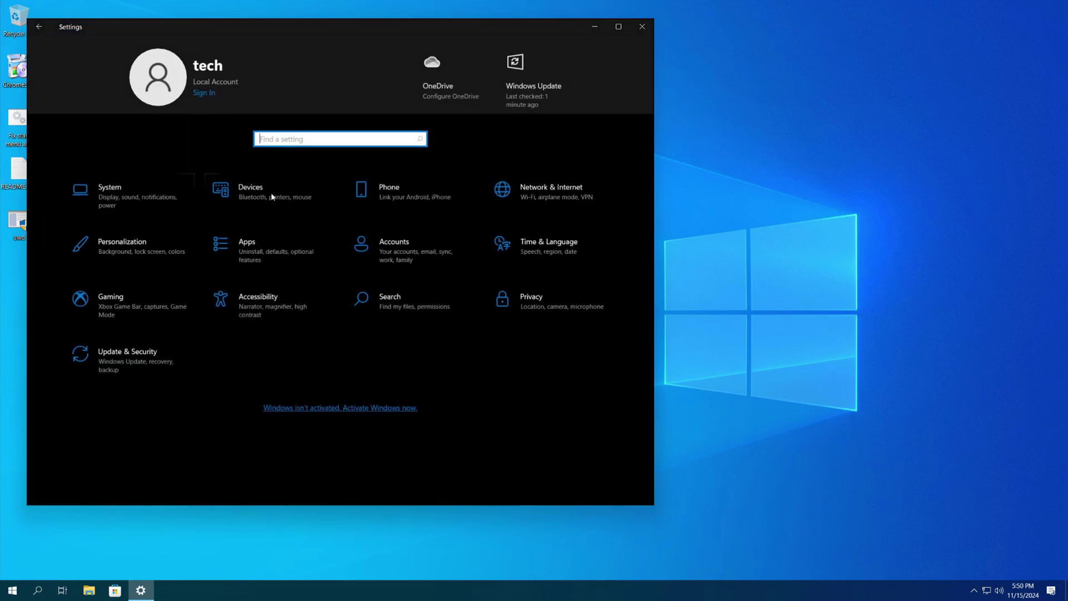
Step: Look at the Accounts settings, return to the Settings home page and close Settings
{"action": "left_click", "coordinate": [400, 263]}
{"action": "left_click", "coordinate": [51, 56]}
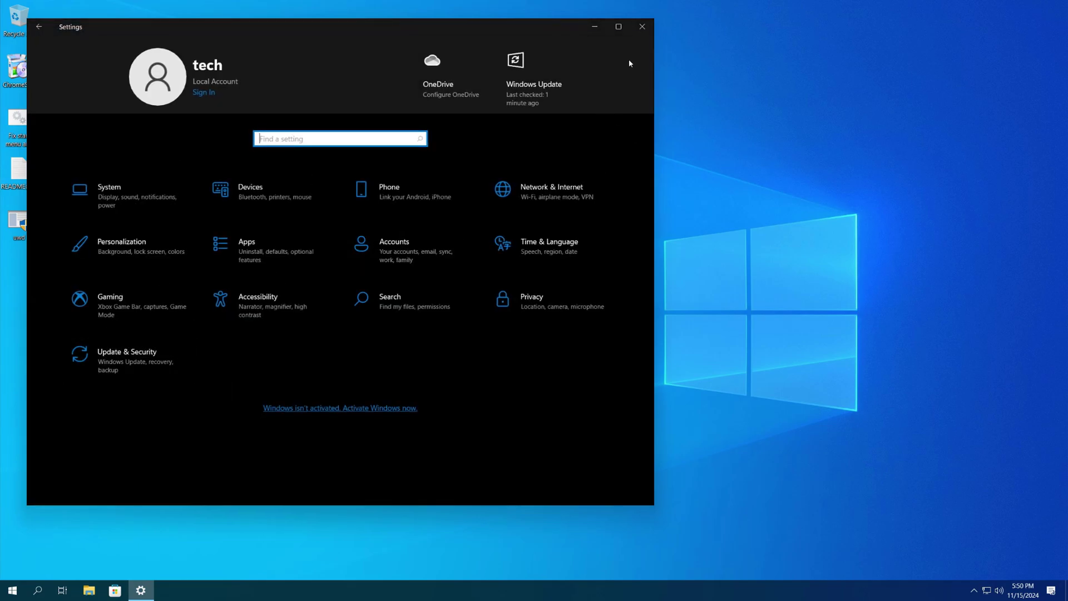
{"action": "left_click", "coordinate": [642, 27]}
Step: Toggle Lock the taskbar and try to move the taskbar away from the lower screen edge
{"action": "right_click", "coordinate": [213, 596]}
{"action": "left_click", "coordinate": [281, 571]}
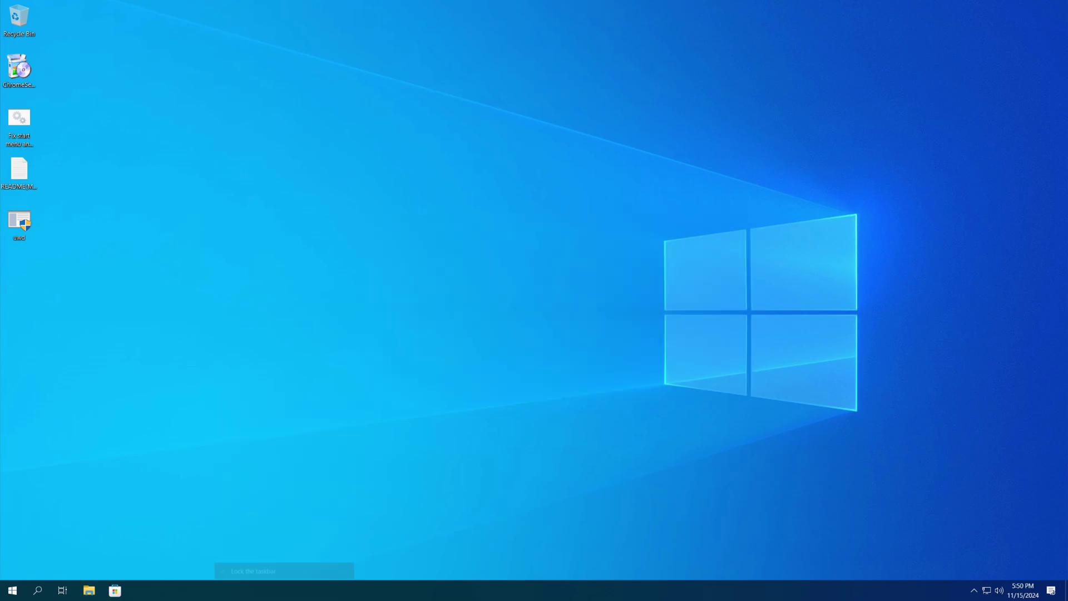
{"action": "left_click_drag", "start_coordinate": [334, 589], "coordinate": [19, 13]}
{"action": "left_click", "coordinate": [19, 12]}
{"action": "left_click_drag", "start_coordinate": [11, 161], "coordinate": [13, 597]}
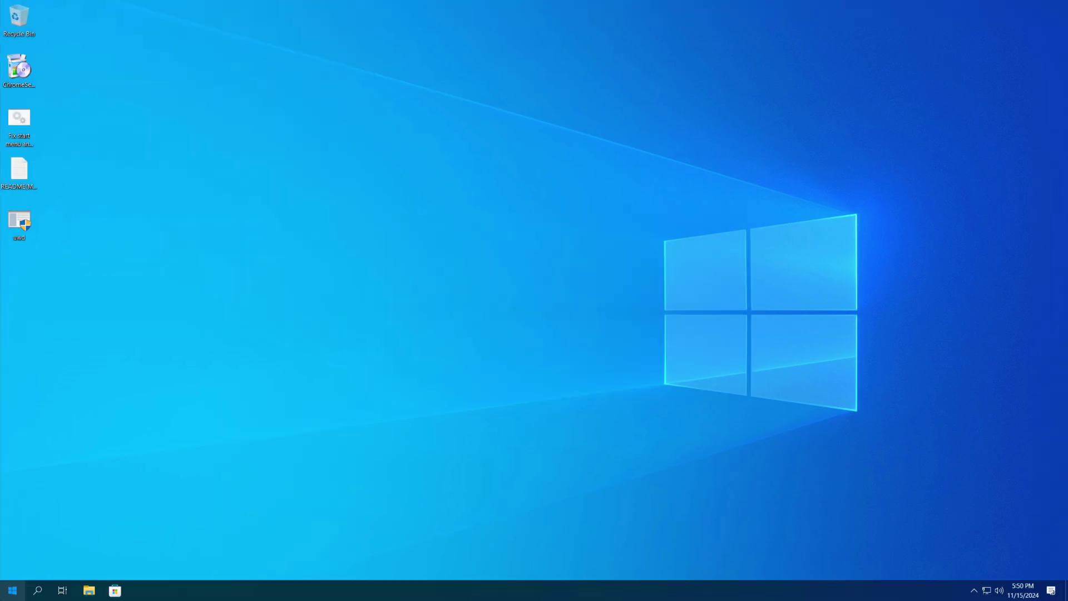
Step: Check the notification center, the network status flyout and the hidden system tray icons
{"action": "left_click", "coordinate": [1050, 590]}
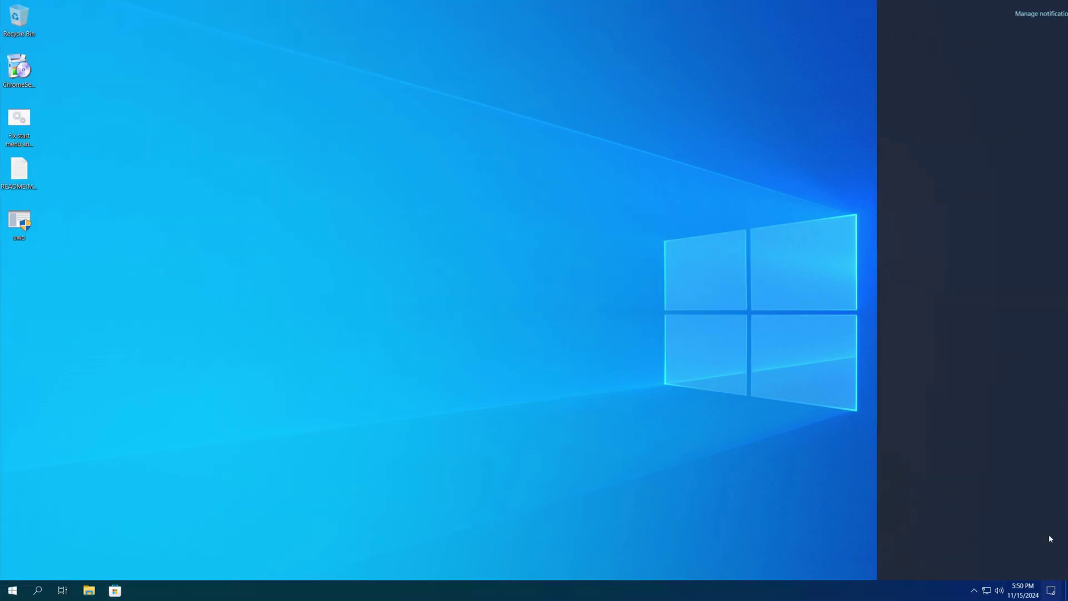
{"action": "left_click", "coordinate": [779, 503]}
{"action": "left_click", "coordinate": [987, 592]}
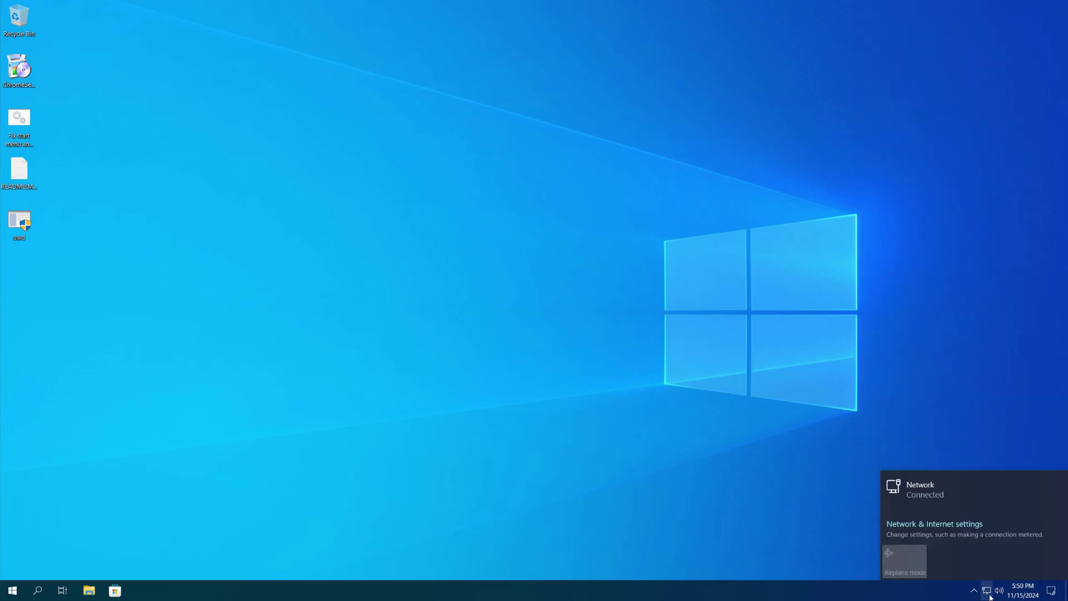
{"action": "left_click", "coordinate": [975, 591]}
Step: Launch Paint, draw "Hi!" freehand on the blank canvas and close it without saving
{"action": "left_click", "coordinate": [12, 590]}
{"action": "scroll", "coordinate": [103, 427], "scroll_direction": "down", "scroll_amount": 2}
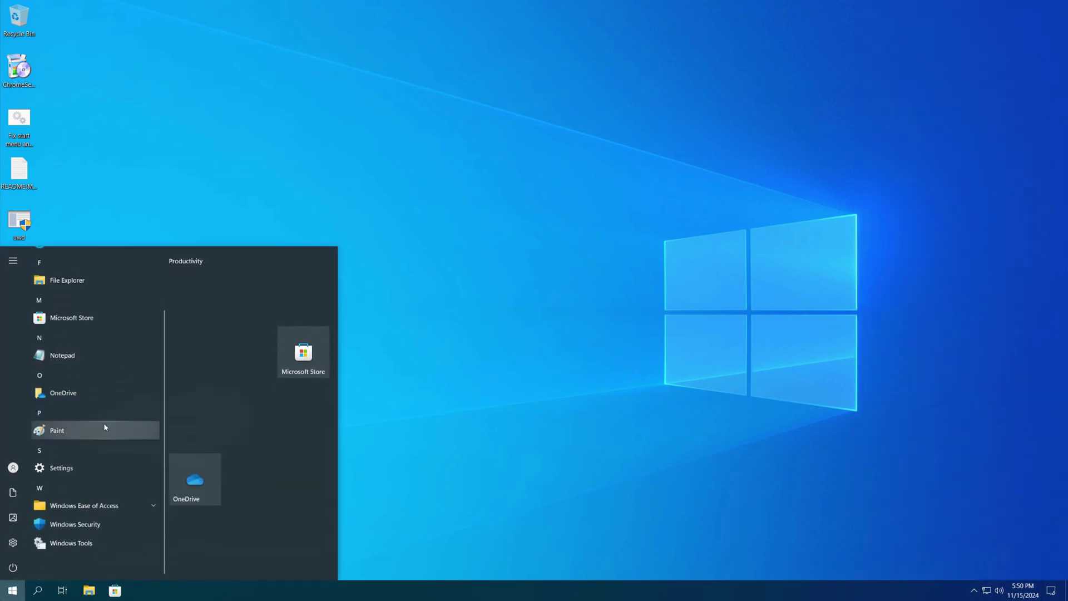
{"action": "left_click", "coordinate": [105, 429]}
{"action": "left_click_drag", "start_coordinate": [313, 208], "coordinate": [347, 366]}
{"action": "left_click_drag", "start_coordinate": [383, 250], "coordinate": [391, 237]}
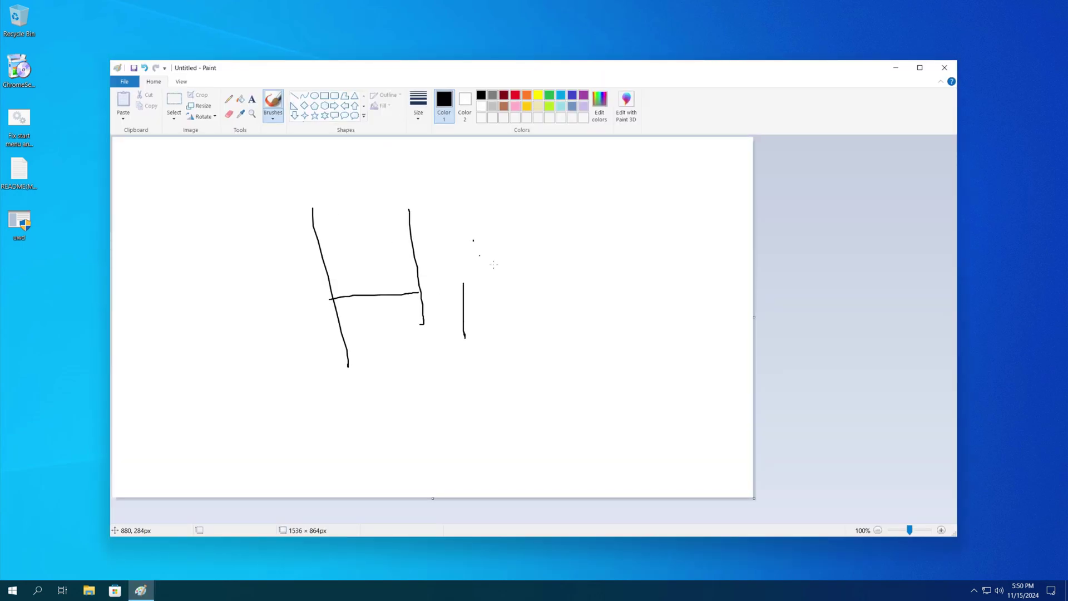
{"action": "left_click", "coordinate": [943, 68]}
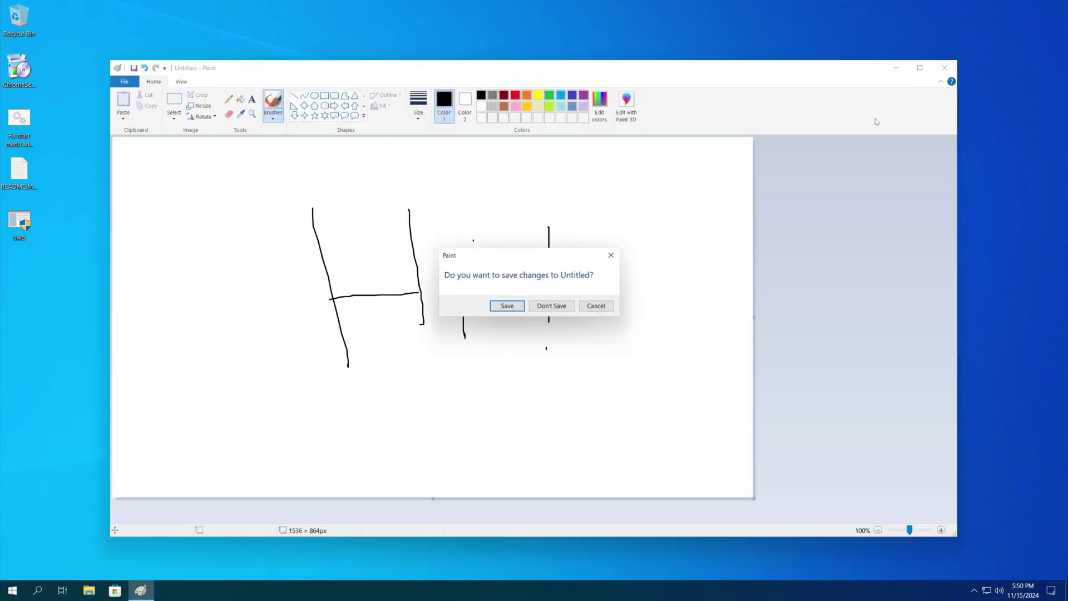
{"action": "left_click", "coordinate": [552, 306]}
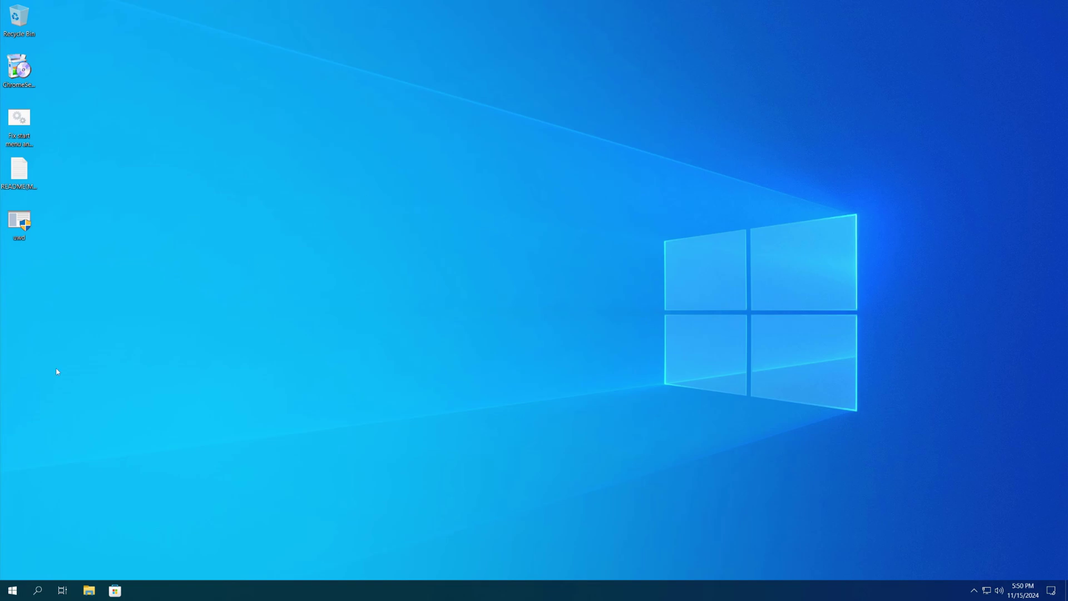
Step: Unpin the Microsoft Store and OneDrive tiles from the Start menu
{"action": "key", "text": "super"}
{"action": "scroll", "coordinate": [68, 473], "scroll_direction": "down", "scroll_amount": 2}
{"action": "right_click", "coordinate": [300, 355]}
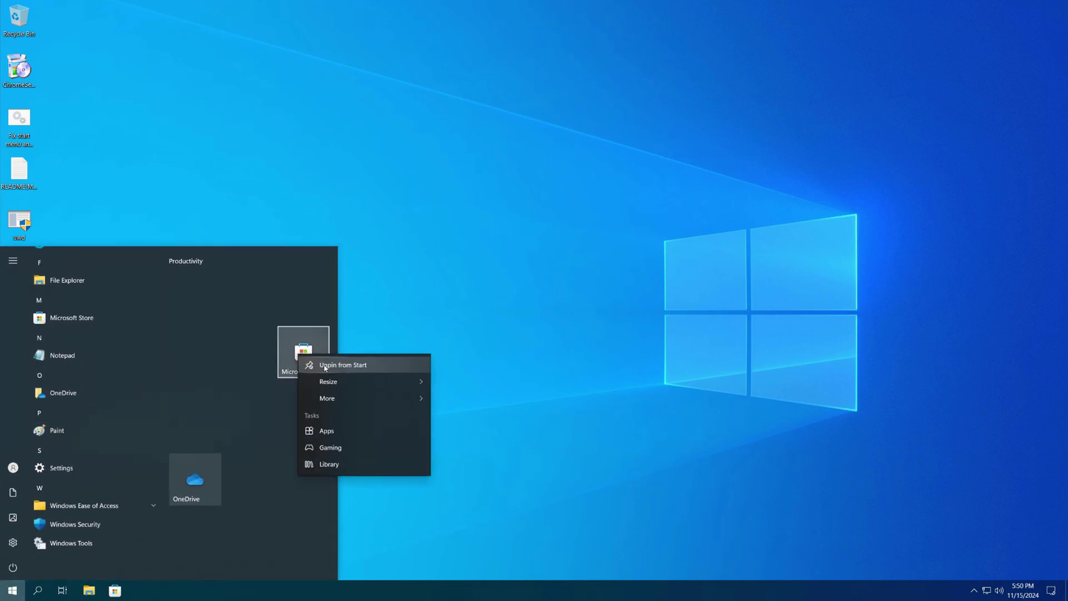
{"action": "left_click", "coordinate": [325, 366]}
{"action": "right_click", "coordinate": [185, 344]}
{"action": "left_click", "coordinate": [213, 354]}
Step: Open the System About page in Settings and rearrange the Settings and About Windows windows among the other open windows
{"action": "left_click", "coordinate": [12, 590]}
{"action": "left_click", "coordinate": [12, 590]}
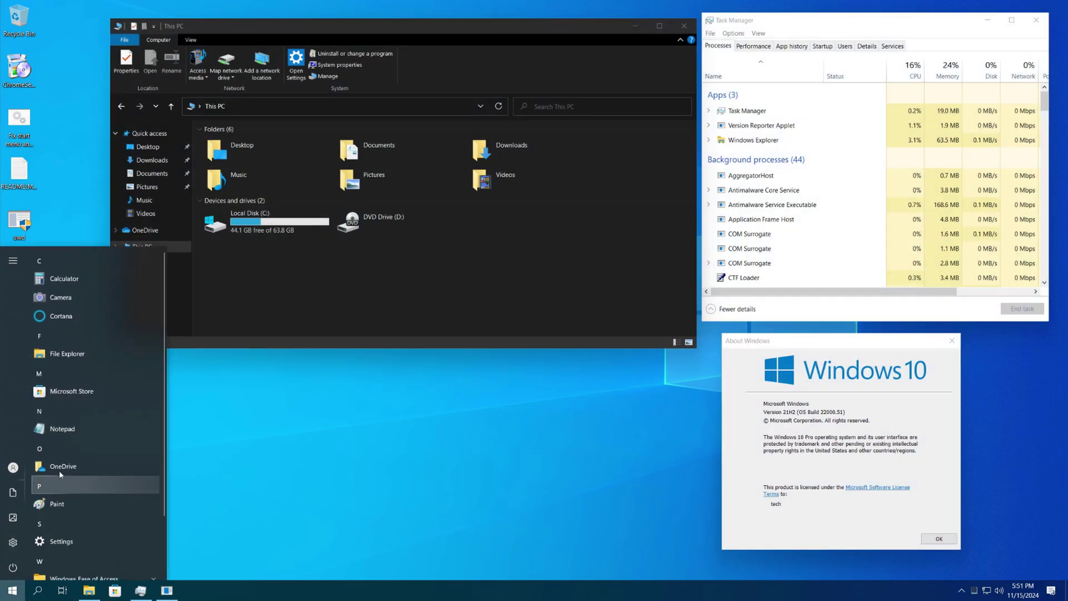
{"action": "scroll", "coordinate": [58, 470], "scroll_direction": "down", "scroll_amount": 3}
{"action": "left_click", "coordinate": [87, 465]}
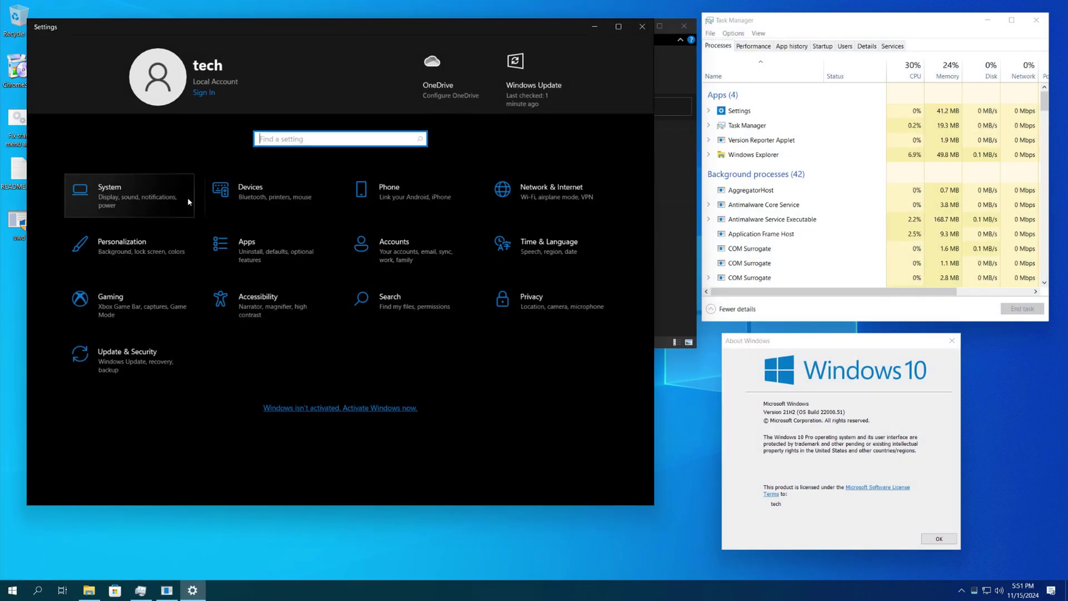
{"action": "left_click", "coordinate": [188, 198]}
{"action": "left_click", "coordinate": [115, 404]}
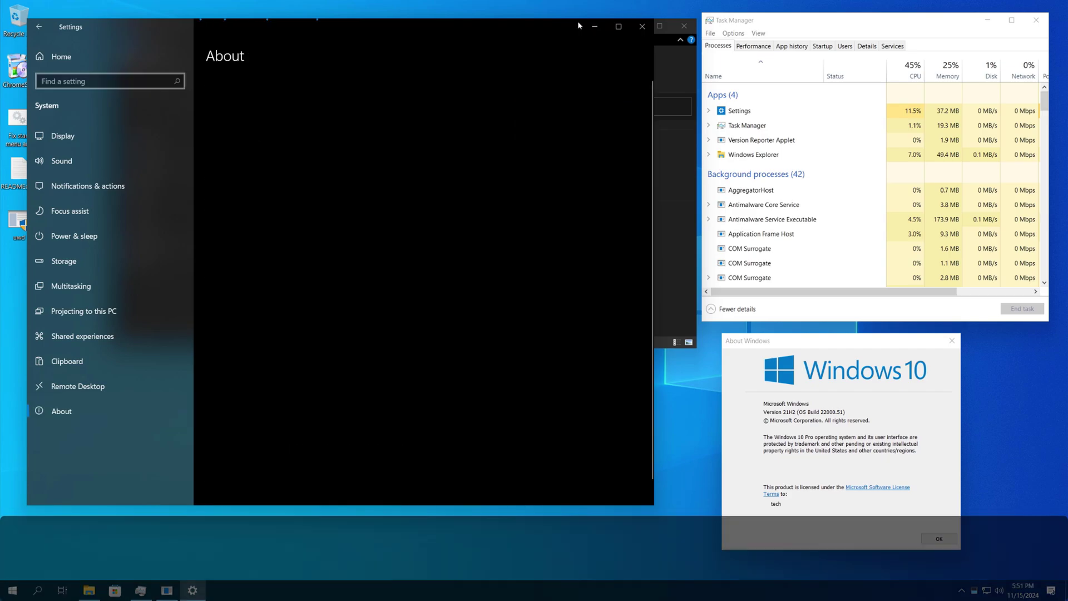
{"action": "left_click_drag", "start_coordinate": [545, 31], "coordinate": [589, 73]}
{"action": "left_click_drag", "start_coordinate": [791, 335], "coordinate": [663, 363]}
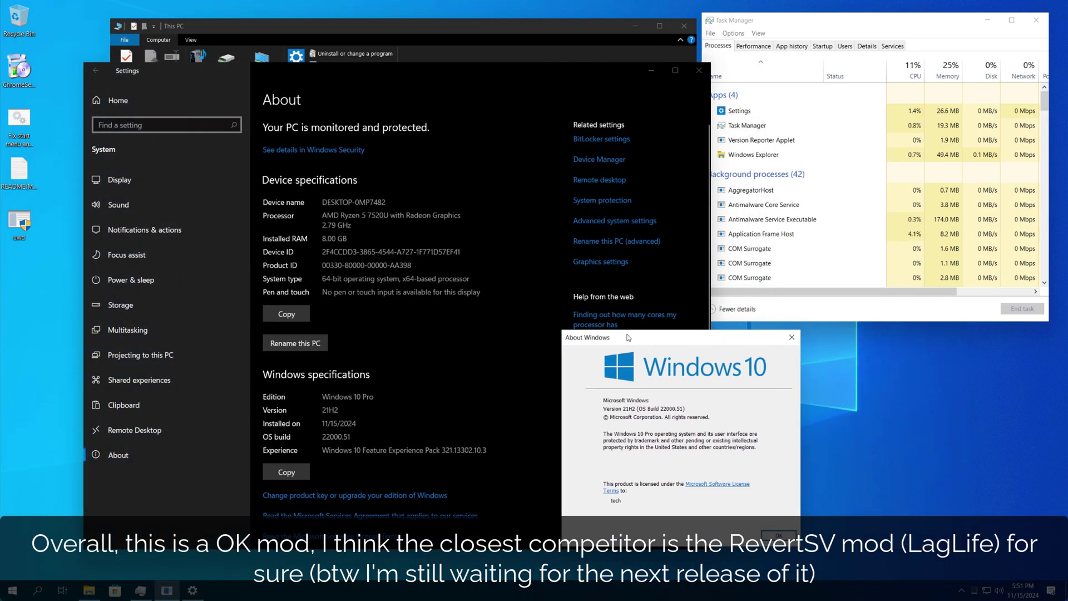
Step: Bring This PC forward, open Local Disk (C:) properties, place that dialog below Task Manager and show the Start menu
{"action": "key", "text": "super"}
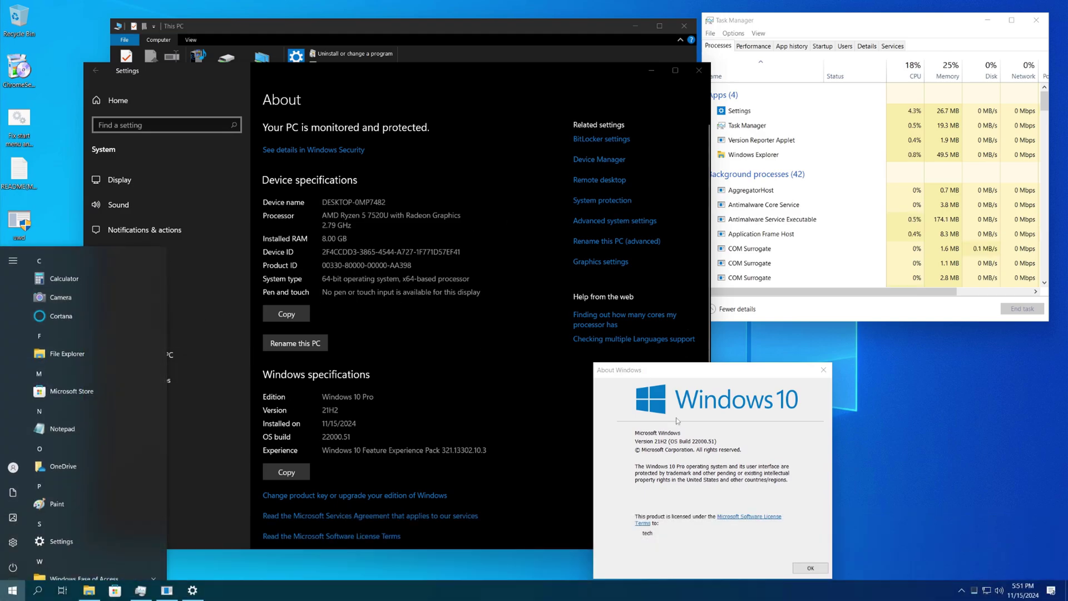
{"action": "left_click", "coordinate": [487, 47]}
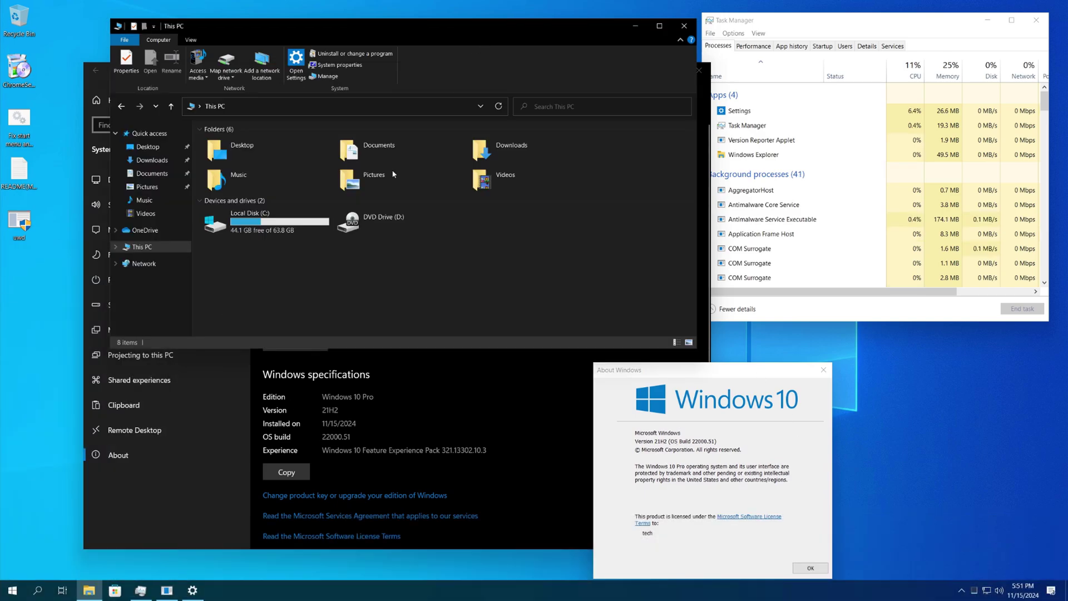
{"action": "left_click", "coordinate": [313, 217]}
{"action": "key", "text": "alt+Return"}
{"action": "left_click_drag", "start_coordinate": [414, 220], "coordinate": [893, 308]}
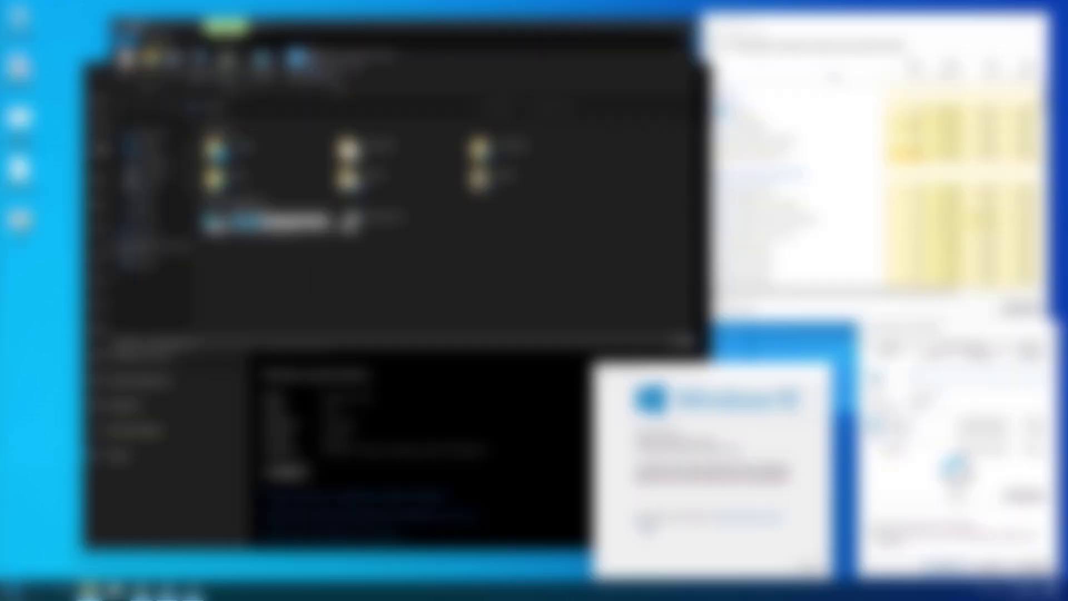
{"action": "left_click", "coordinate": [12, 590]}
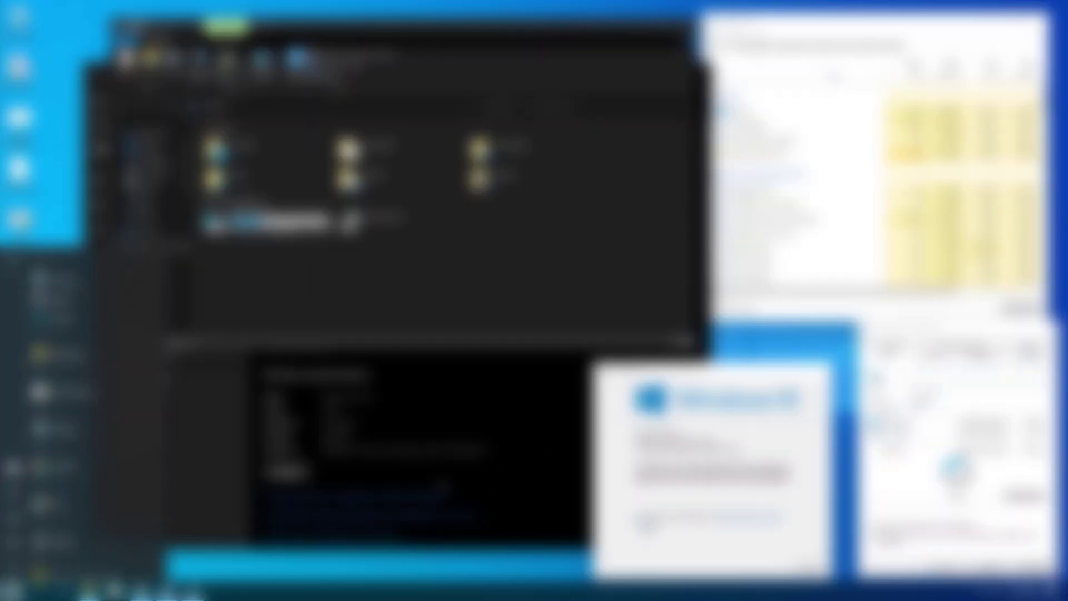